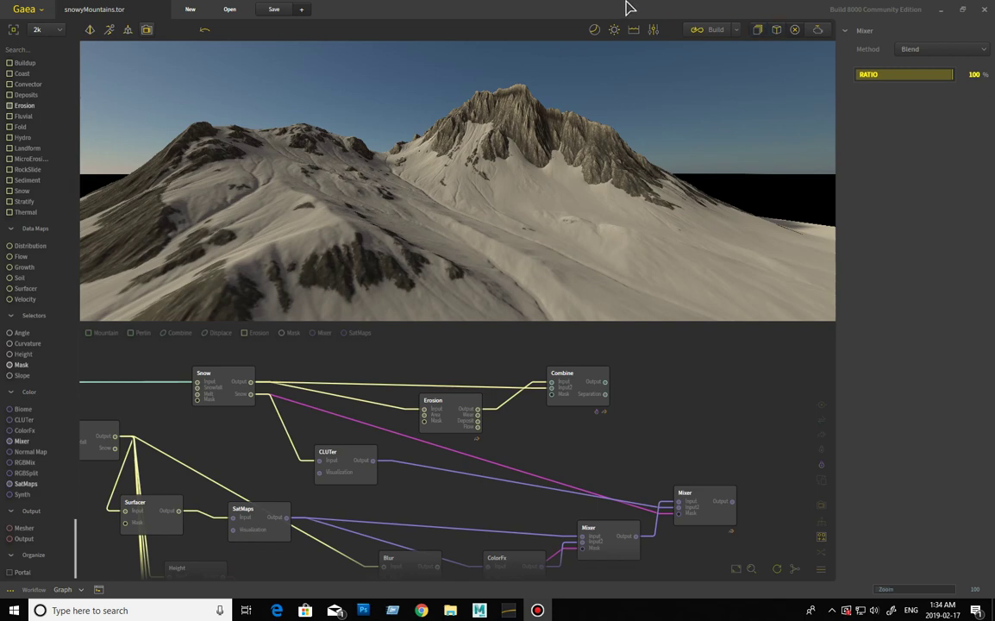
Step: Check the final Mixer node's options and leave them unchanged
mouse_move(626, 7)
right_click(706, 502)
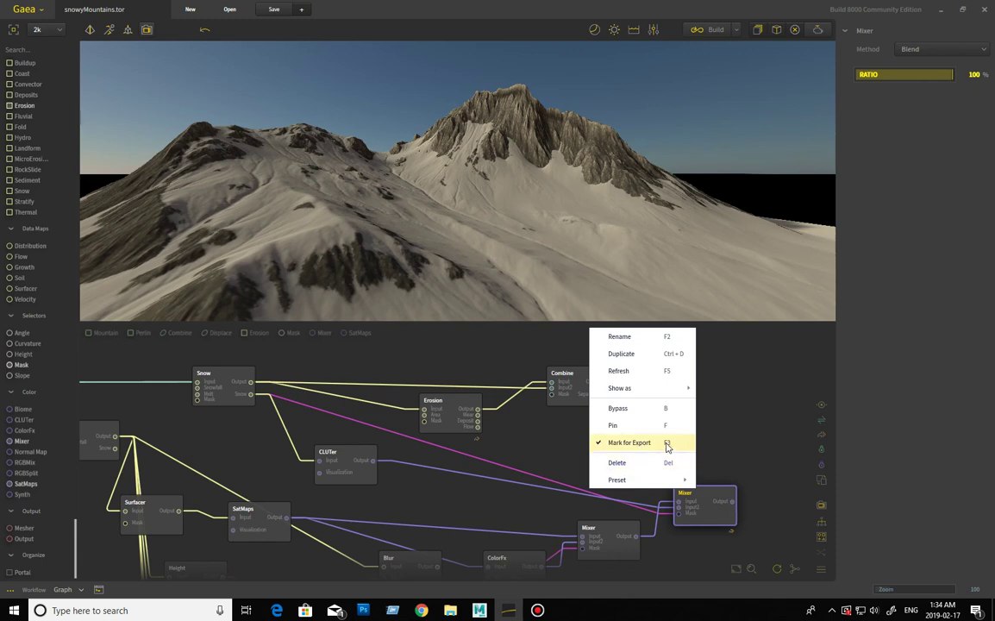
left_click(728, 446)
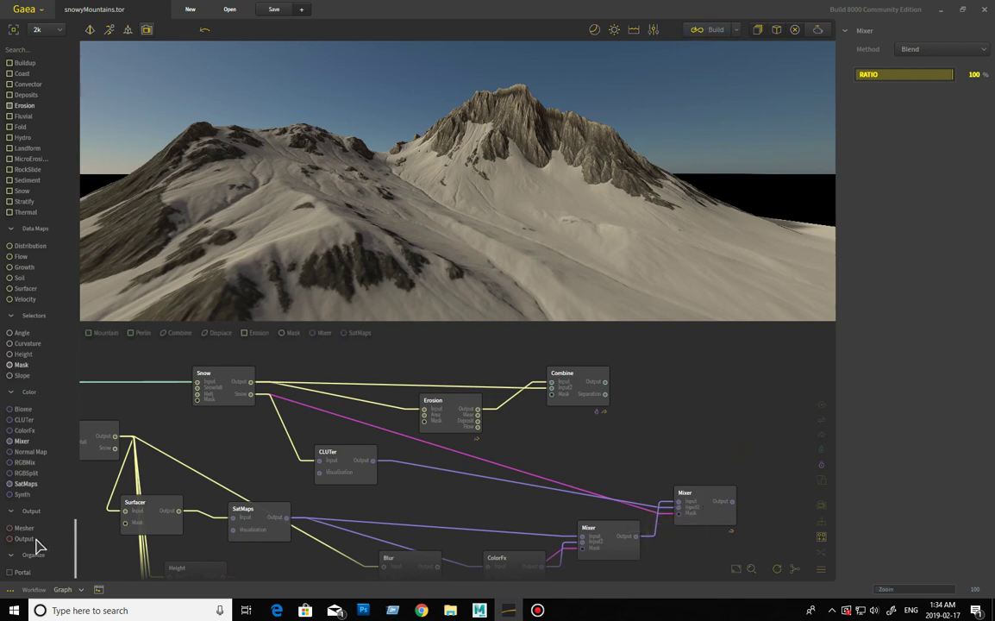
Step: Add a Mesher node beside Combine on its output and nudge it slightly right
left_click_drag(22, 531, 626, 399)
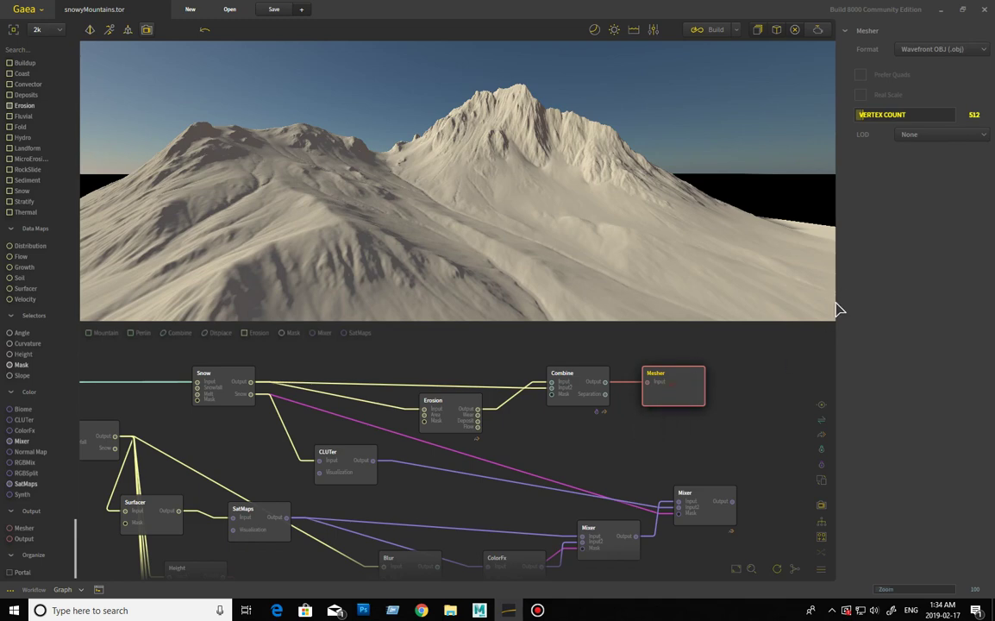
right_click(682, 389)
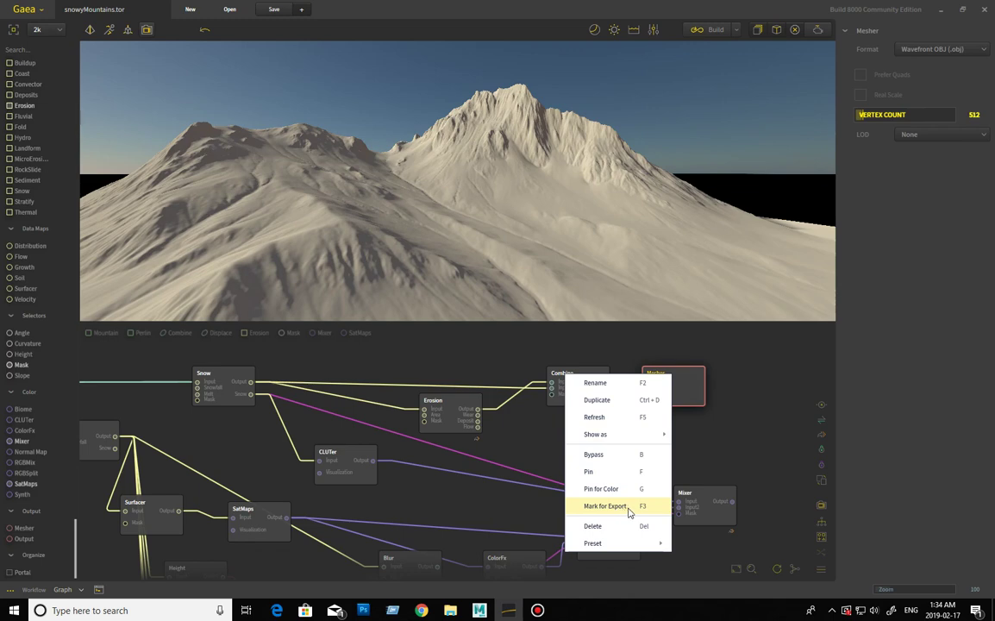
left_click(705, 401)
left_click_drag(705, 402, 700, 365)
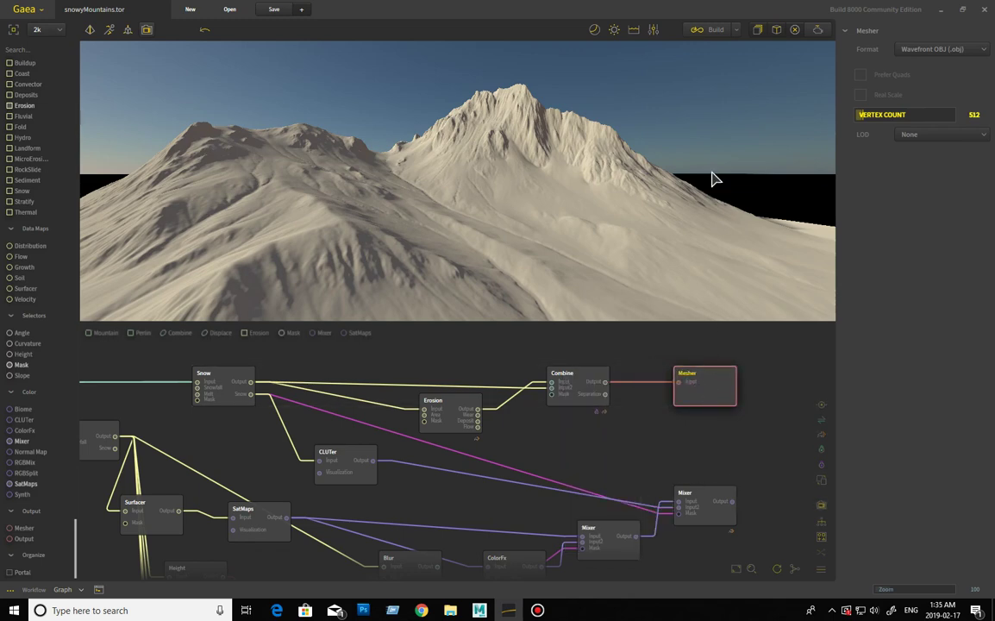
left_click(714, 31)
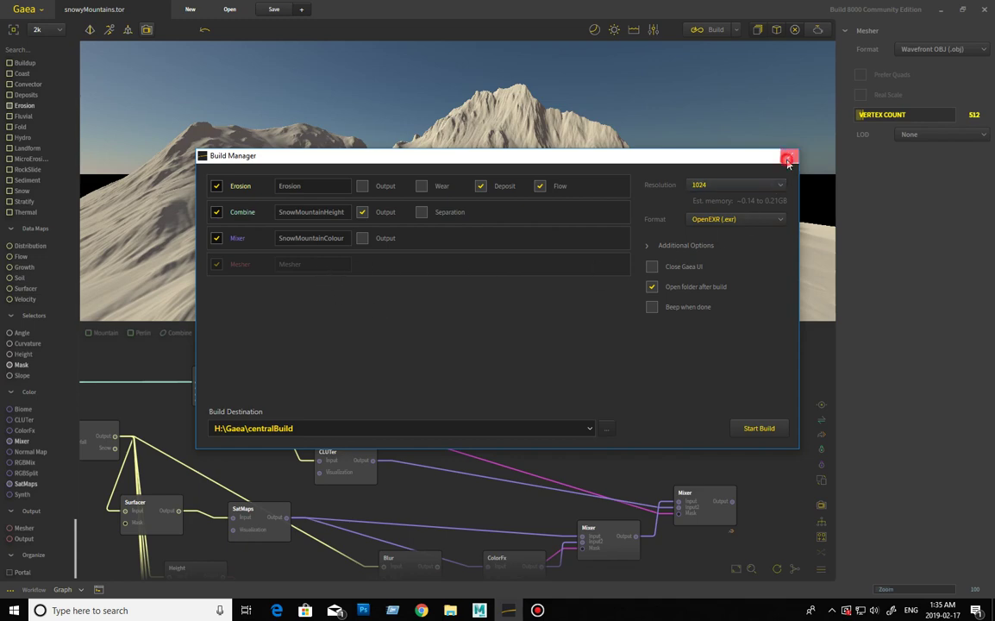
left_click(788, 158)
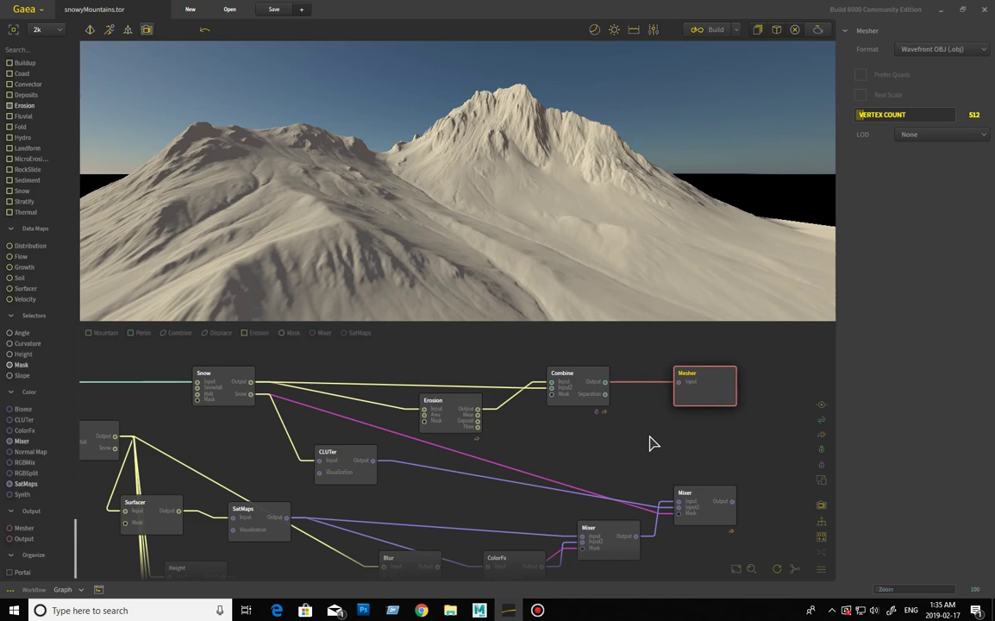
Step: Delete the Combine-to-Mesher link, then the Mesher node, confirming each removal
left_click(639, 381)
key("Delete")
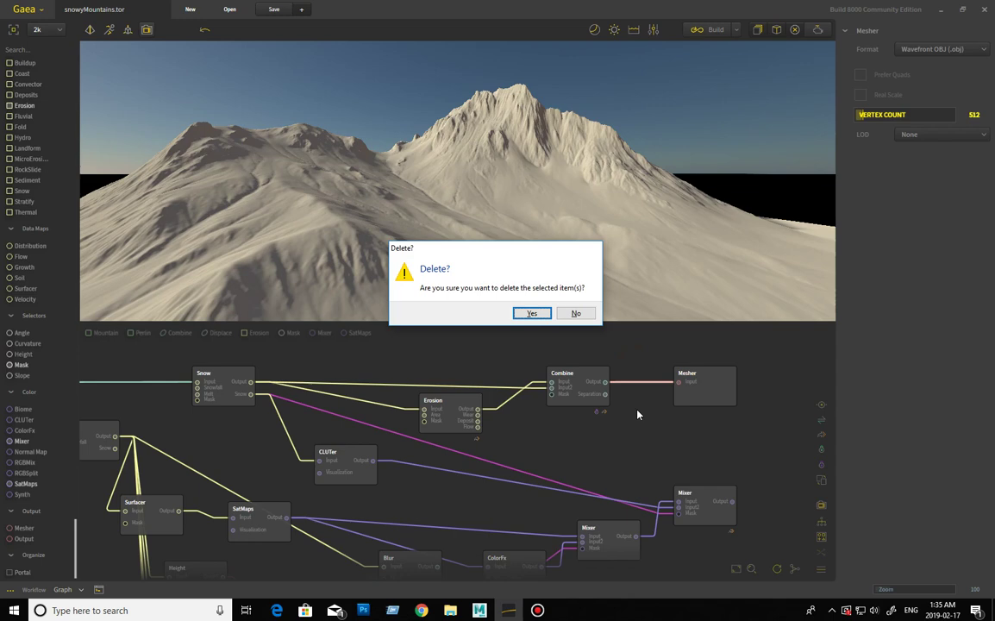
left_click(531, 312)
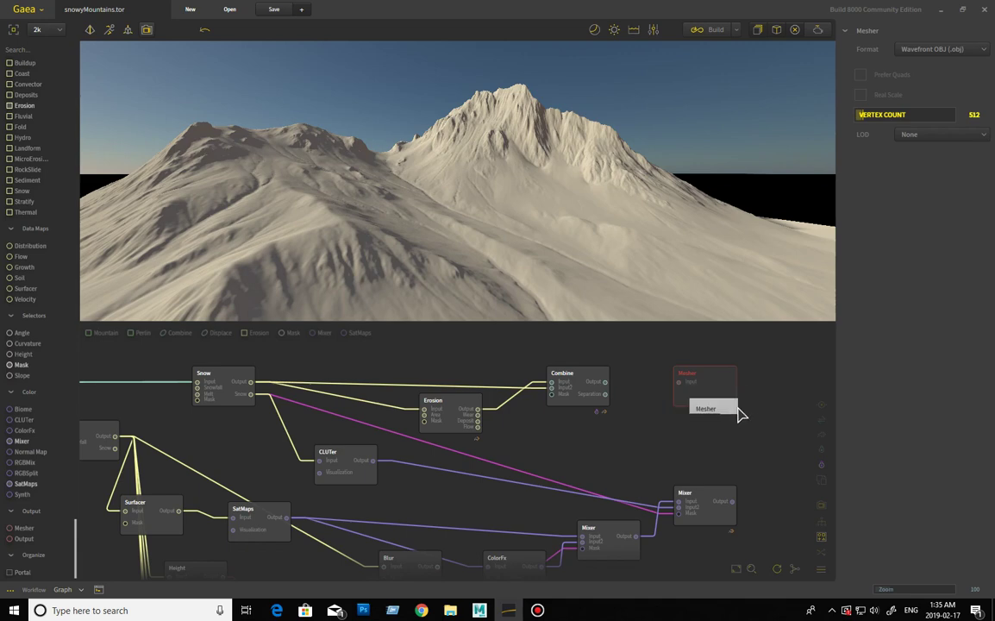
left_click(721, 394)
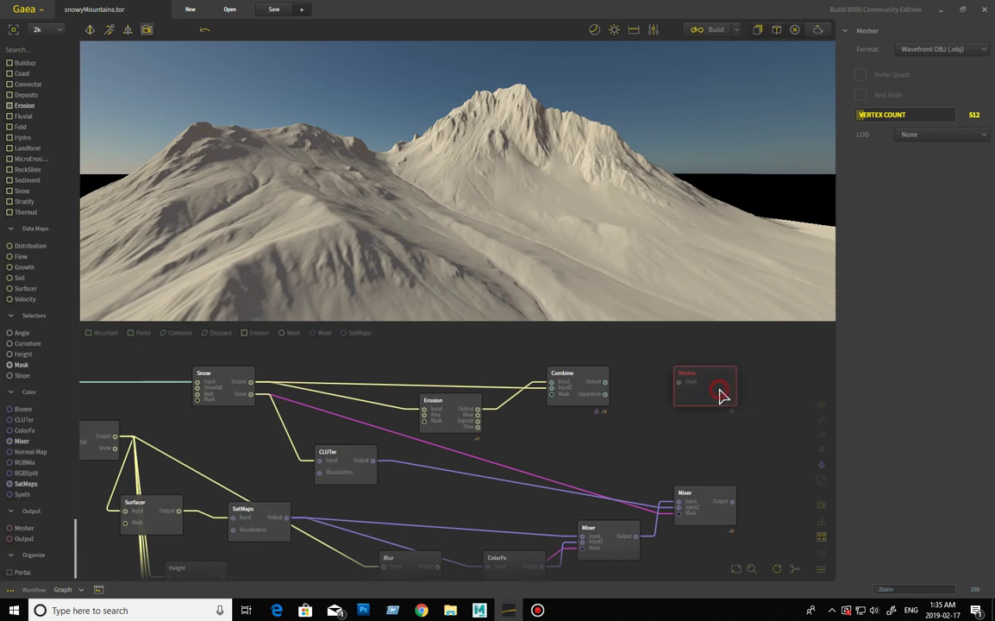
key("Delete")
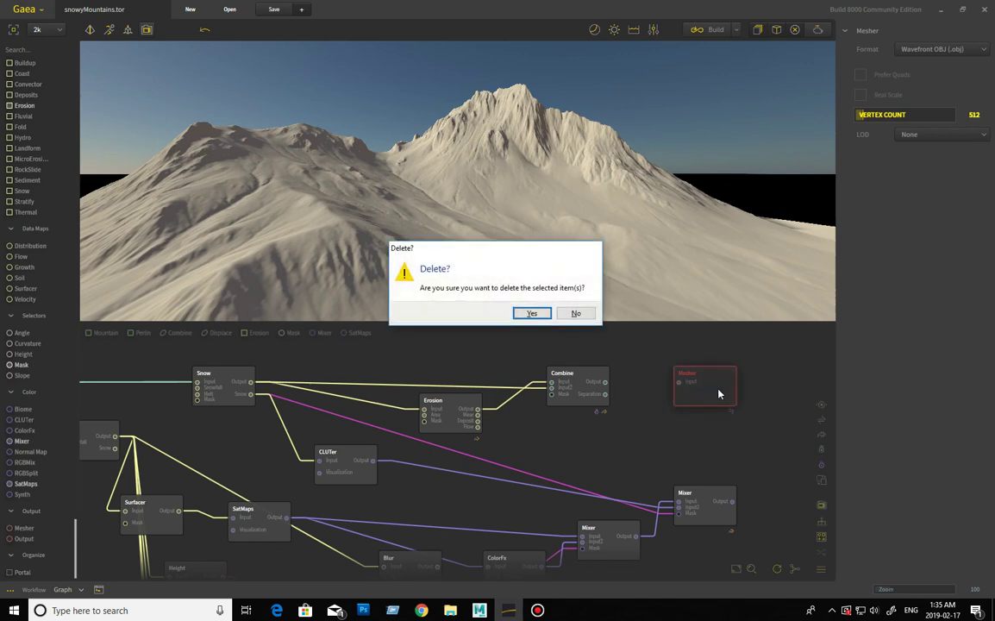
key("Return")
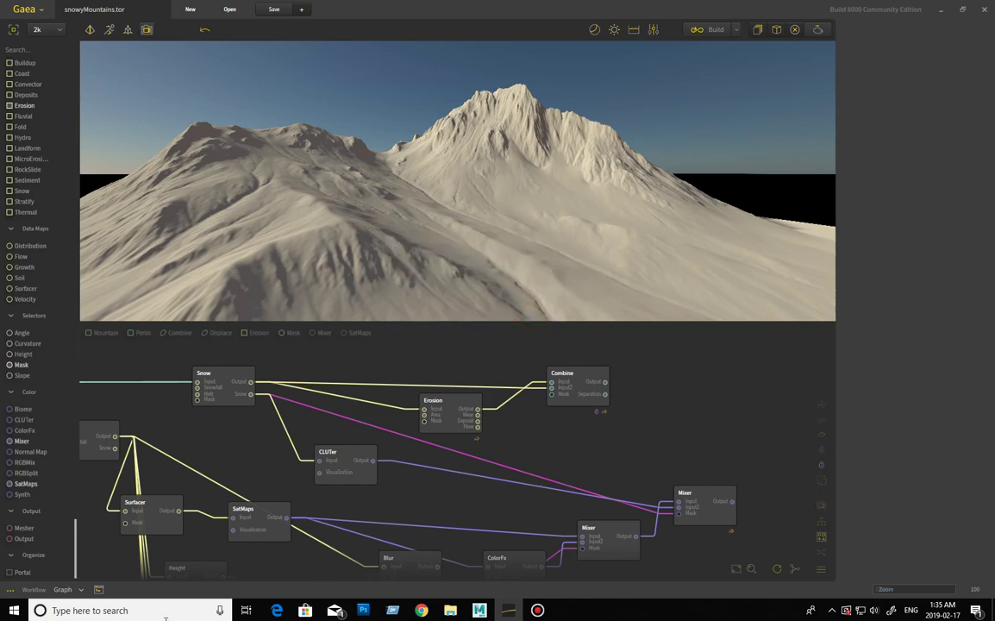
Step: Add a new Mesher node next to Combine, keeping Wavefront OBJ (.obj) as its format
left_click_drag(21, 531, 715, 420)
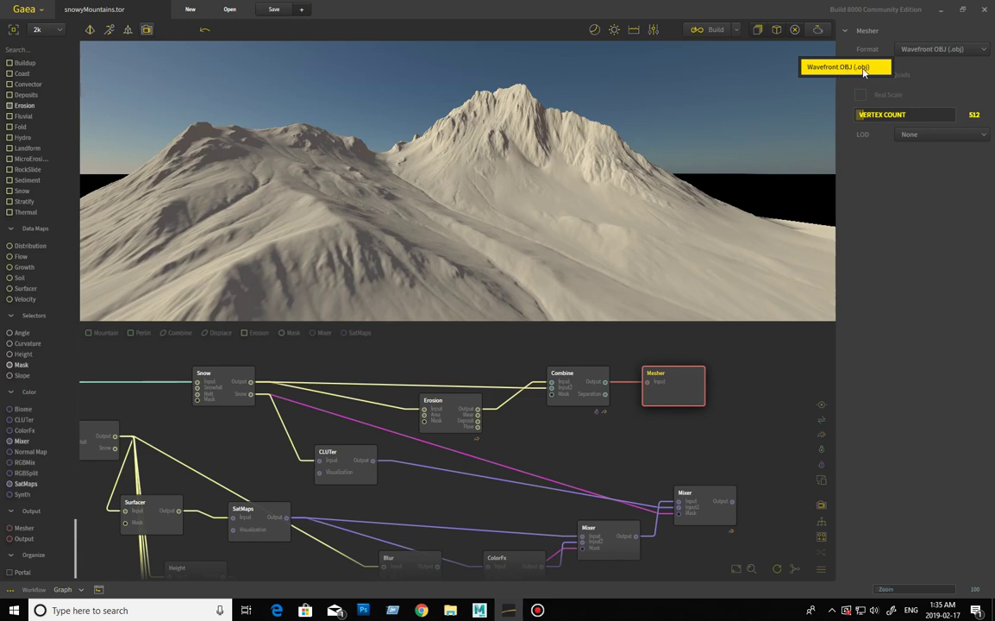
left_click(864, 74)
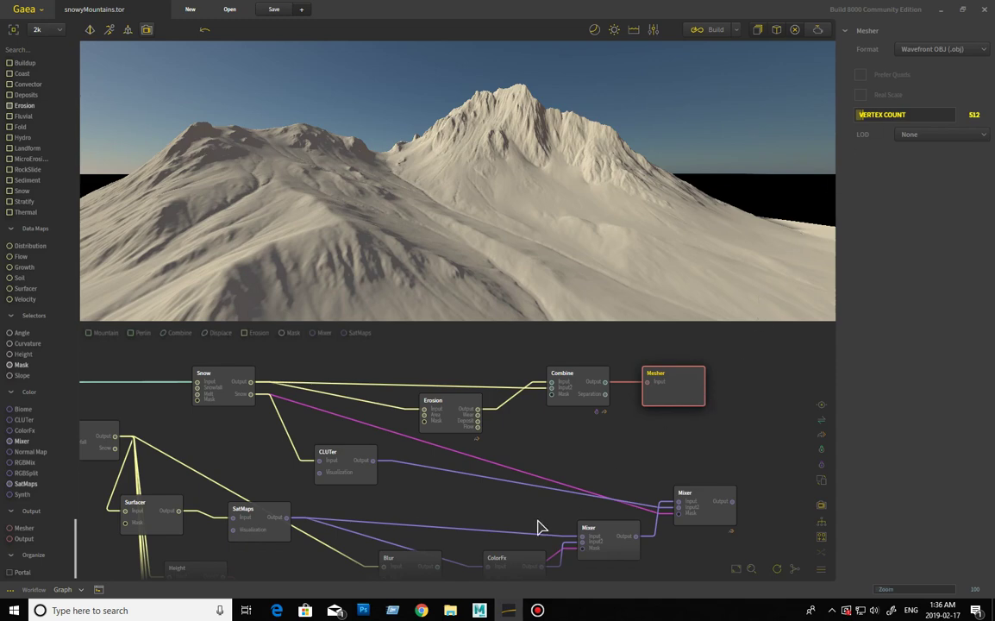
Step: Look over the terrain wireframe and the Deform menu in Maya, then return to Gaea
mouse_move(480, 609)
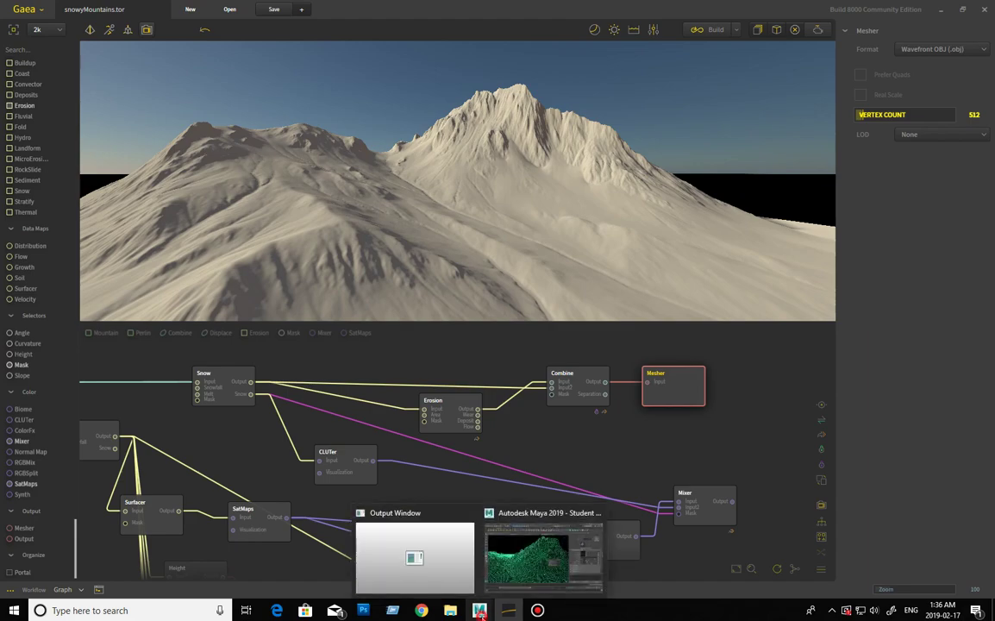
left_click(534, 568)
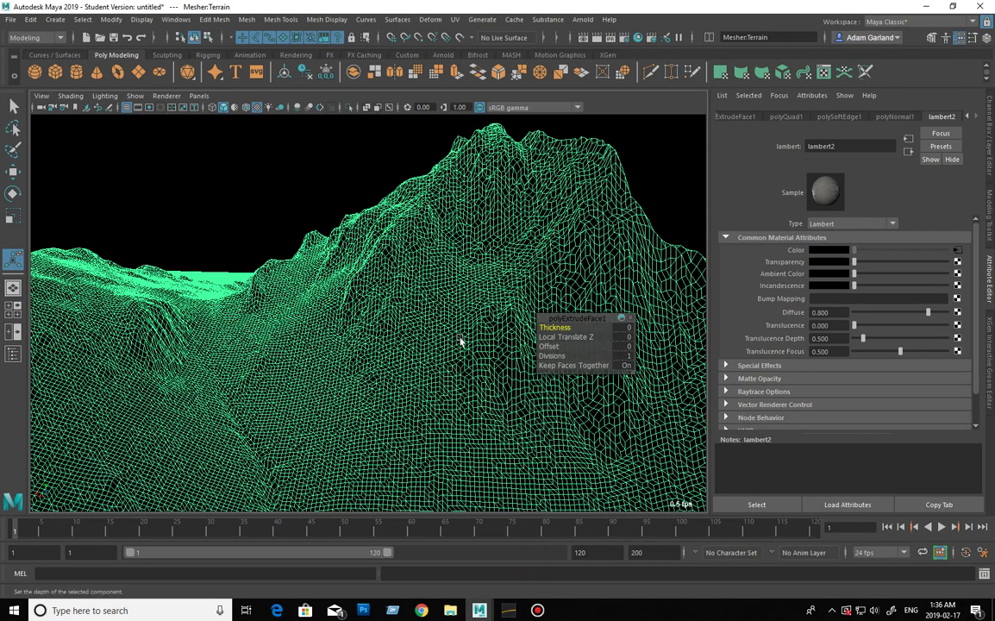
mouse_move(457, 319)
right_mouse_down("shift")
mouse_move(456, 490)
mouse_move(444, 298)
mouse_move(455, 321)
right_mouse_up("shift")
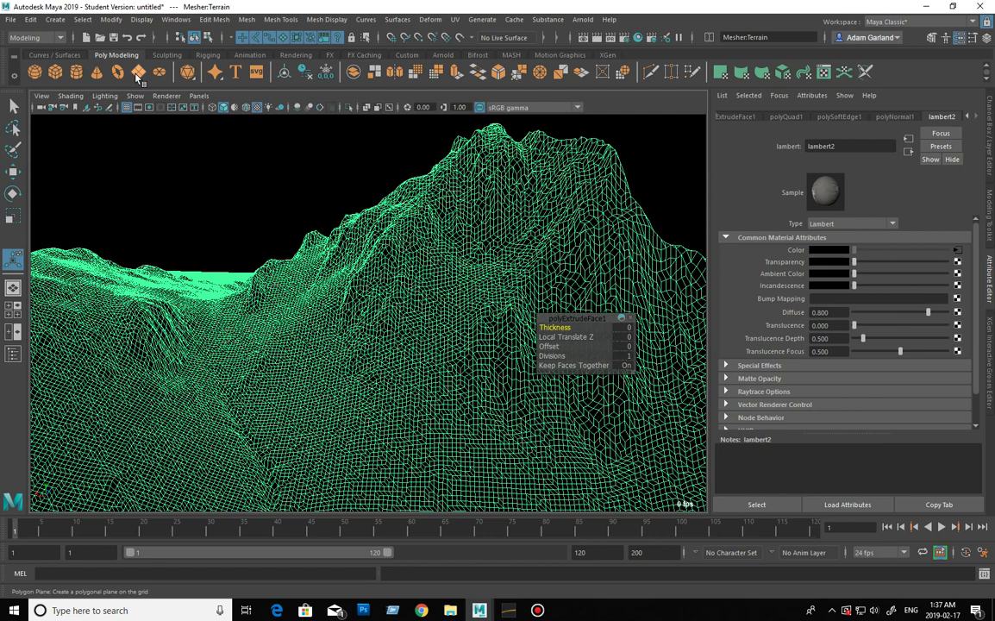
left_click(430, 19)
mouse_move(427, 171)
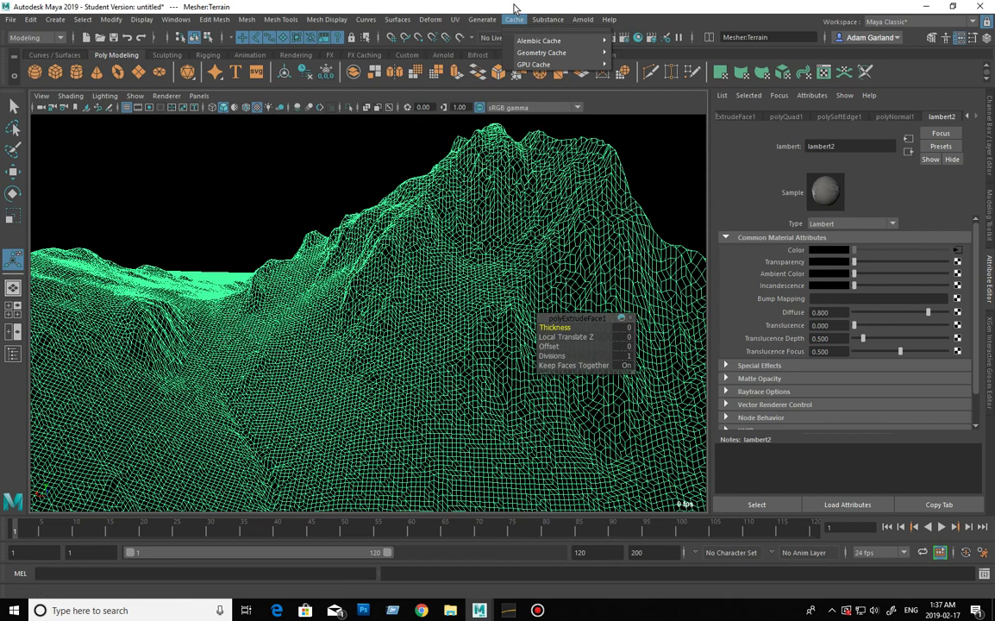
left_click(467, 18)
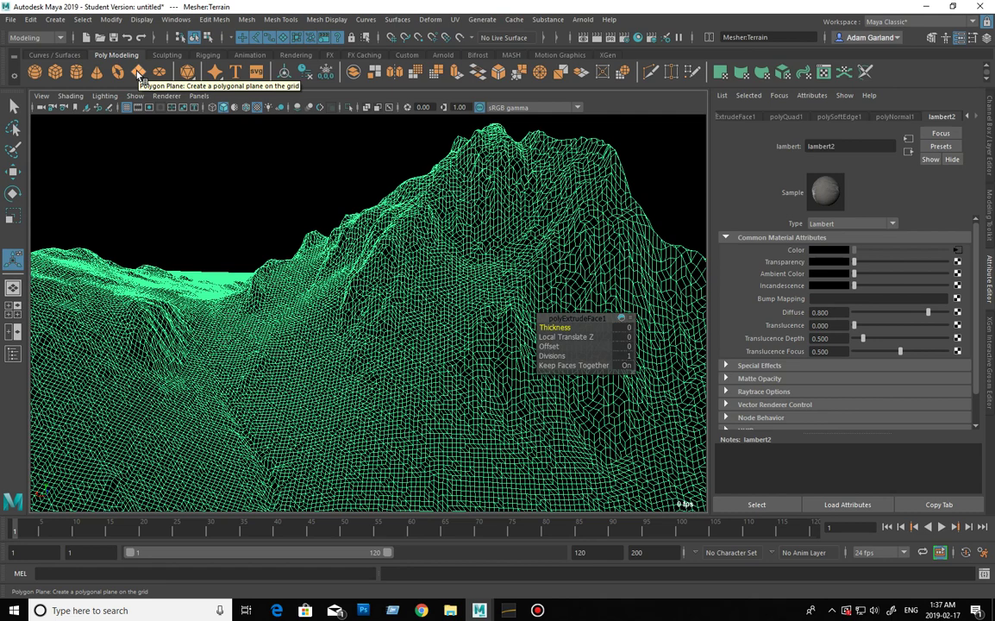
left_click(138, 75)
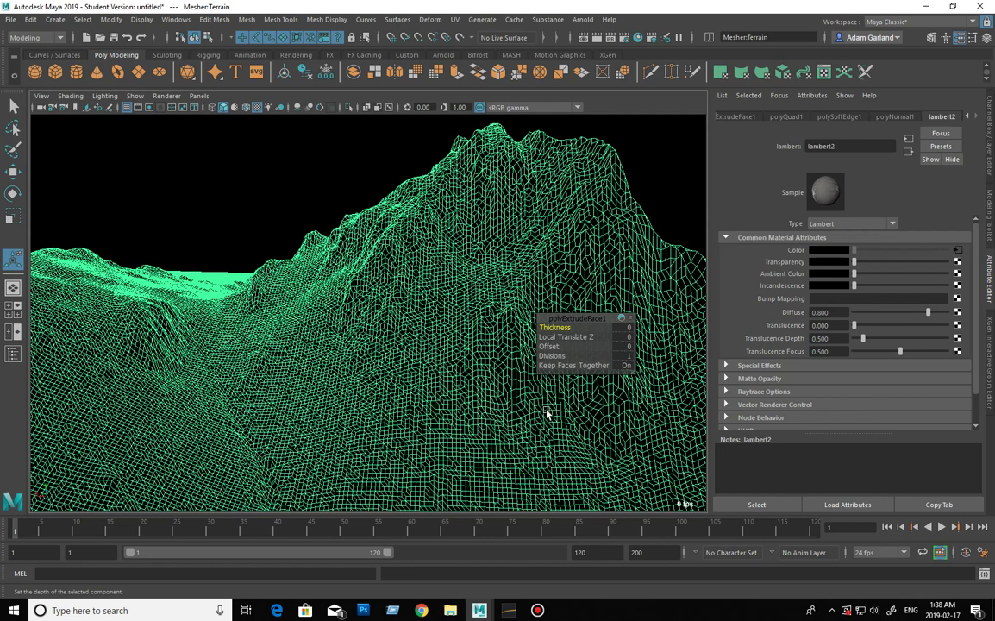
key("alt+Tab")
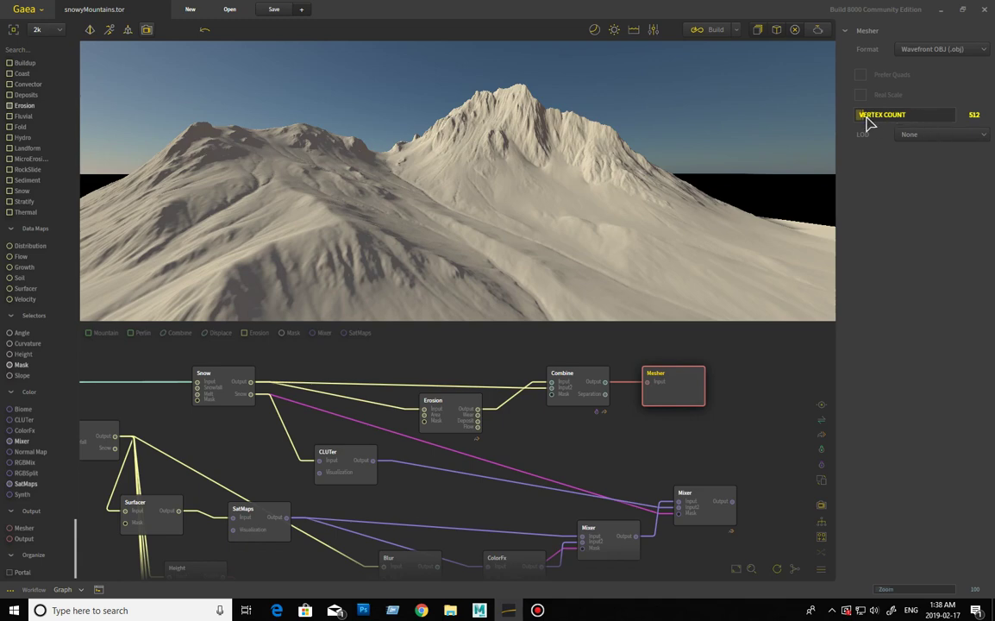
Step: Raise the Mesher vertex count from 512 to 2048 and set its LOD to LOD 1
double_click(926, 118)
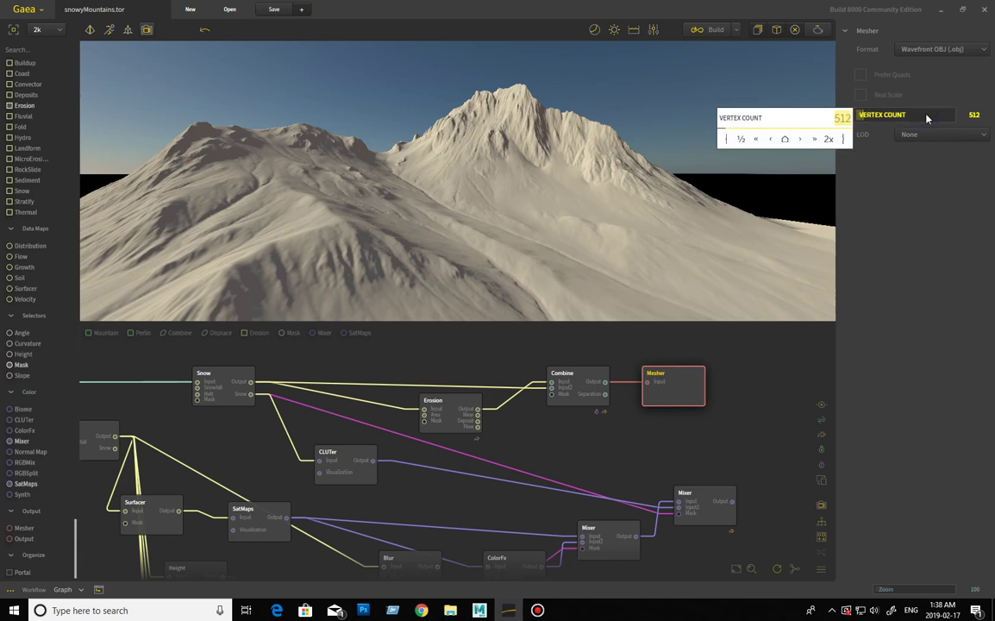
left_click(835, 119)
left_click_drag(835, 118, 845, 125)
type("2048")
key("Return")
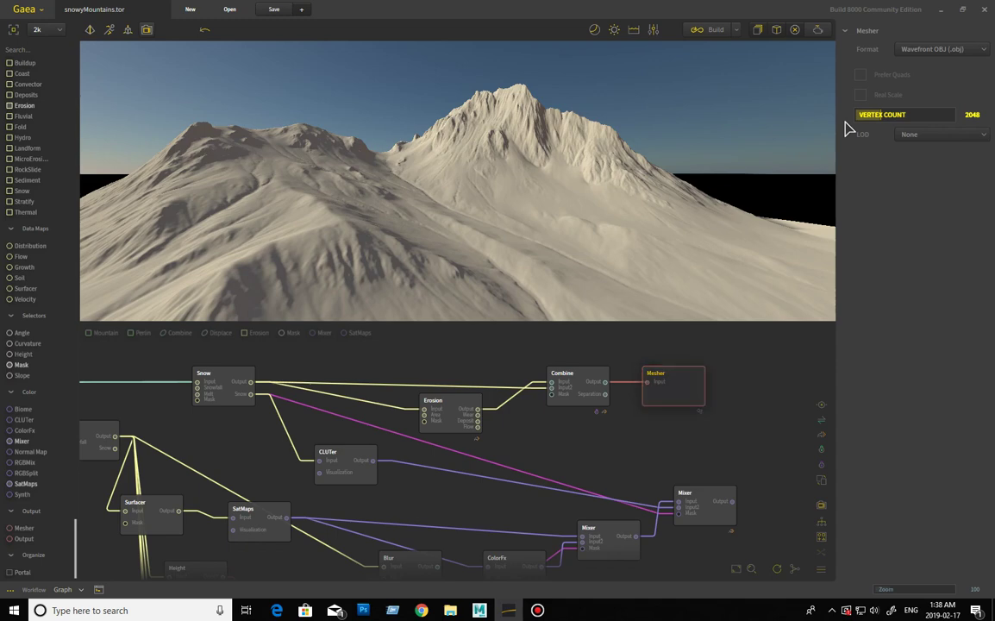
left_click(910, 120)
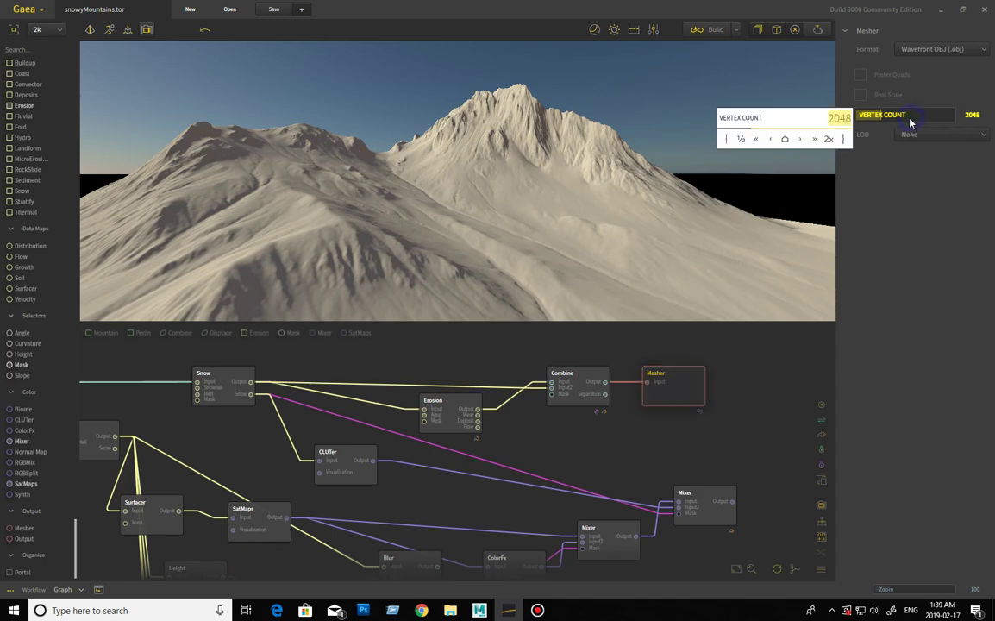
left_click(785, 141)
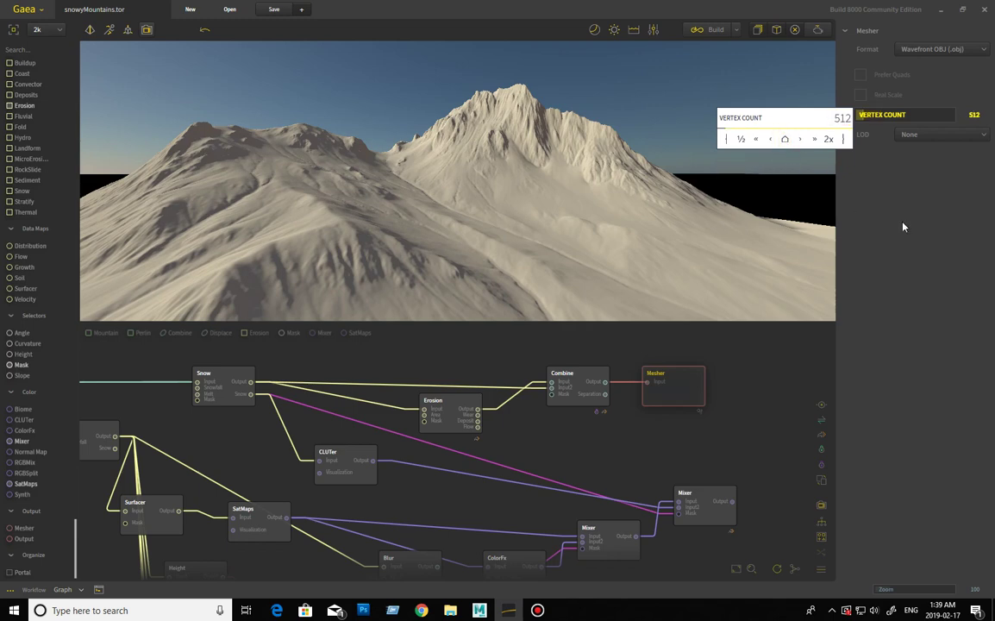
left_click(830, 142)
left_click(830, 142)
left_click(923, 137)
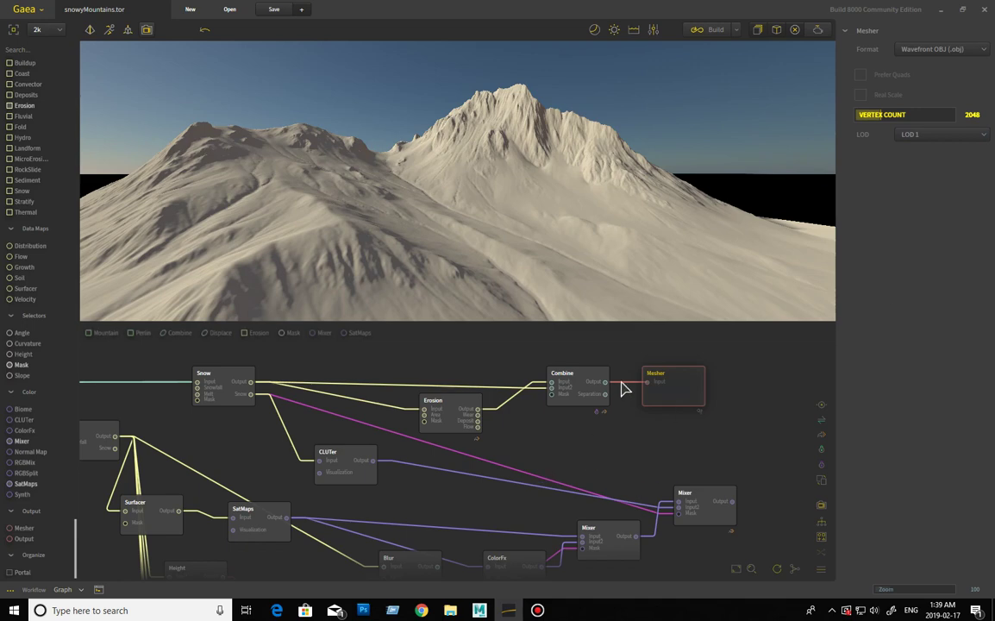
Step: Bring up the Build Manager and toggle Erosion's output and Wear map on, then off
left_click(712, 30)
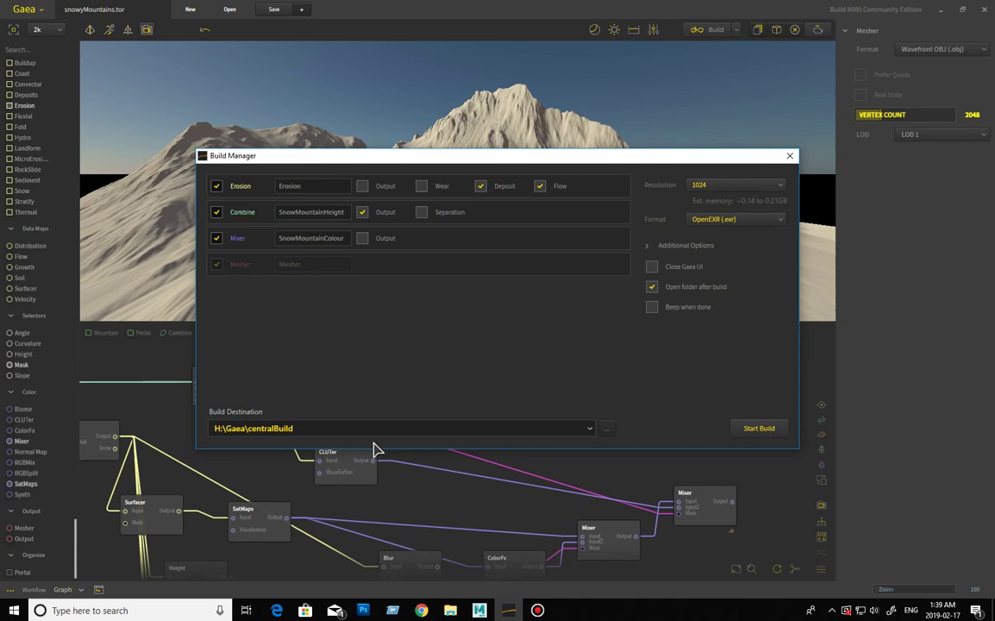
left_click(362, 185)
left_click(421, 186)
left_click(362, 186)
left_click(421, 186)
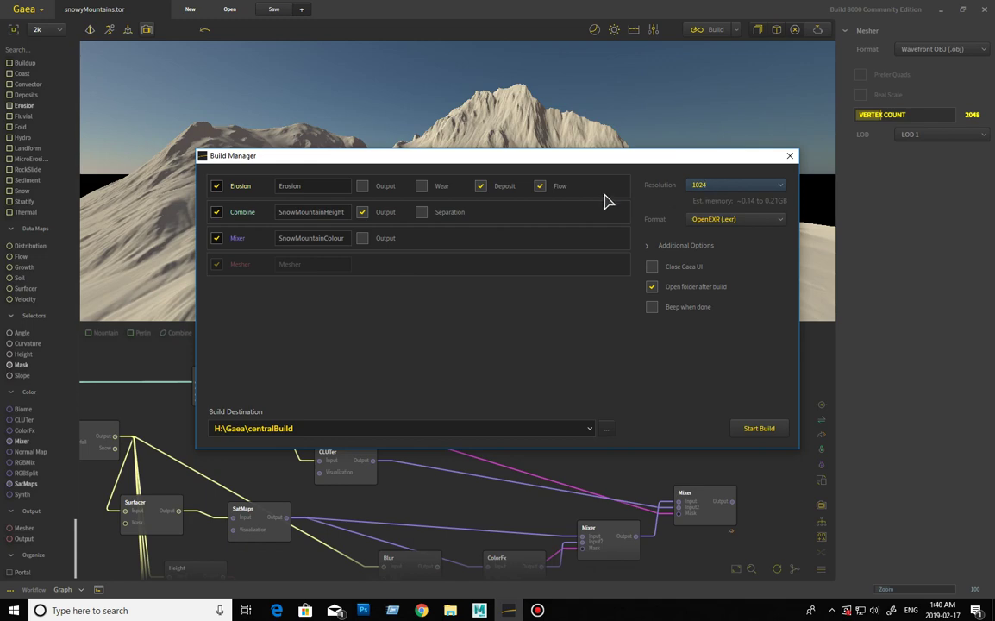
Step: Build only Erosion's Deposit map and Combine's Output, leaving Flow off, at 1024 OpenEXR
left_click(362, 212)
left_click(481, 187)
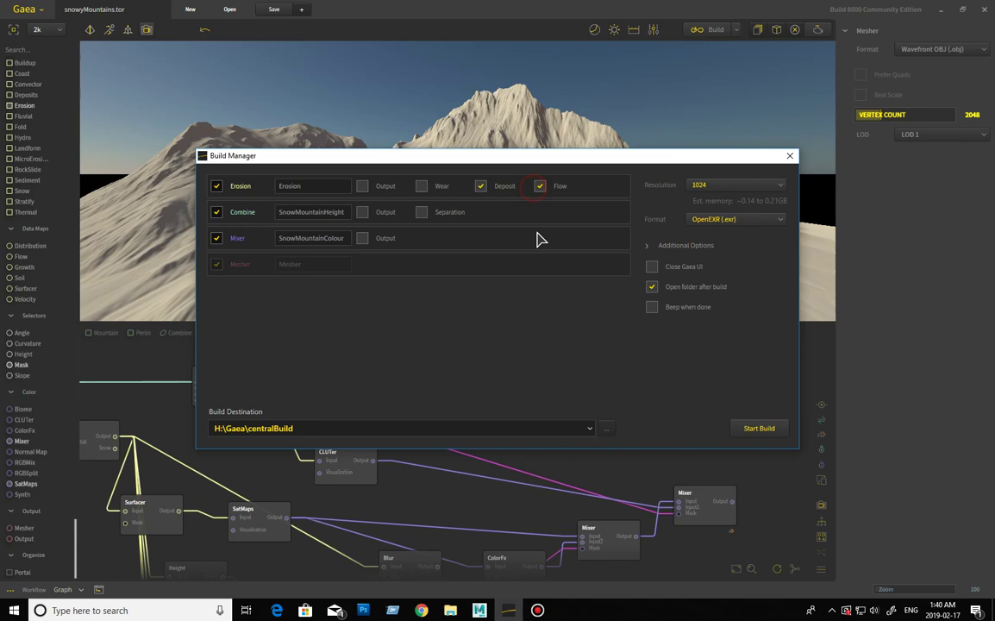
left_click(538, 187)
left_click(540, 187)
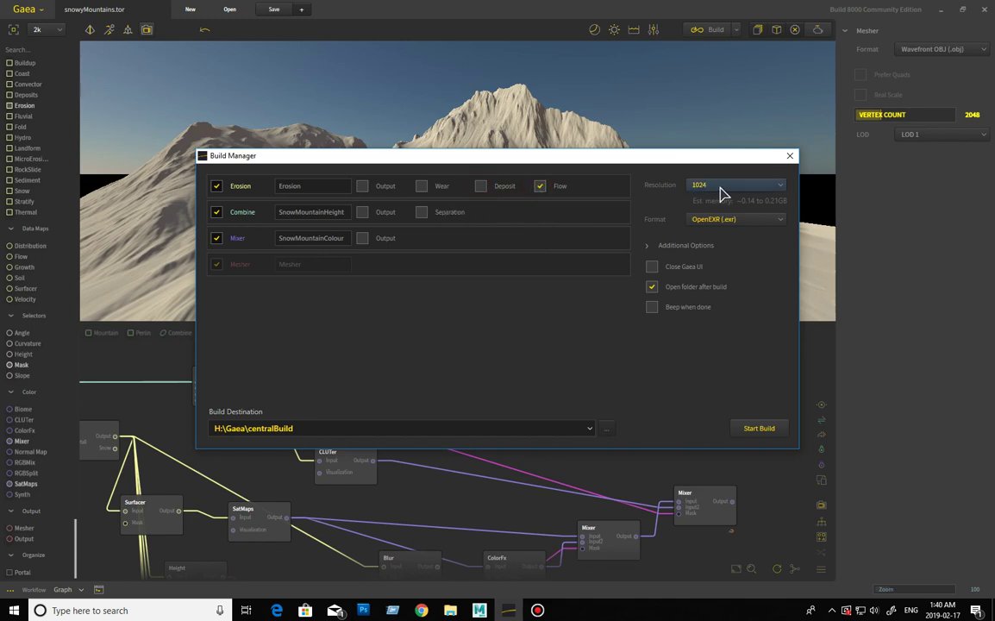
left_click(540, 187)
left_click(481, 187)
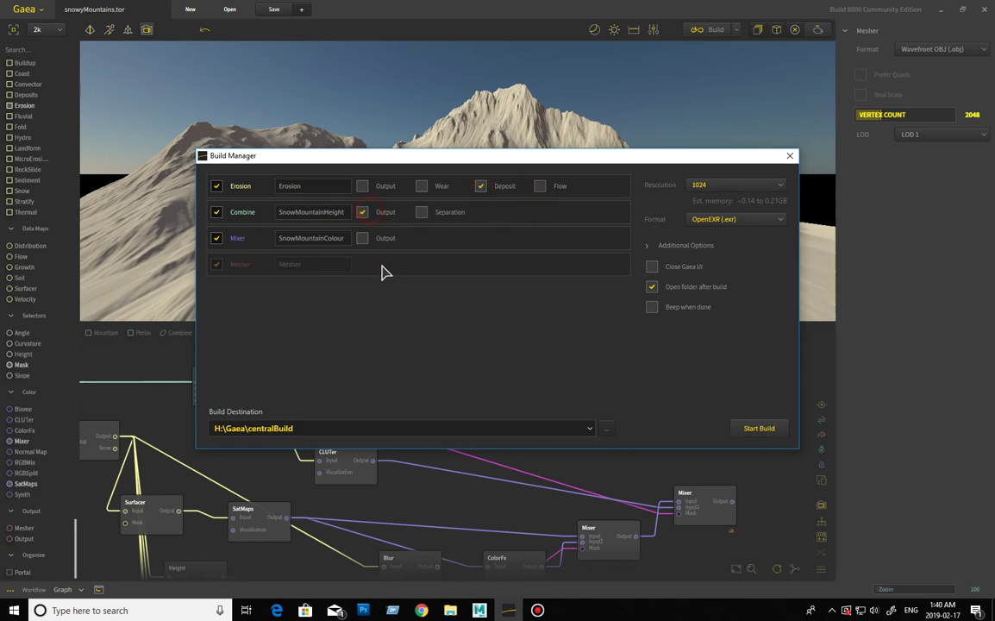
left_click(363, 212)
left_click(728, 220)
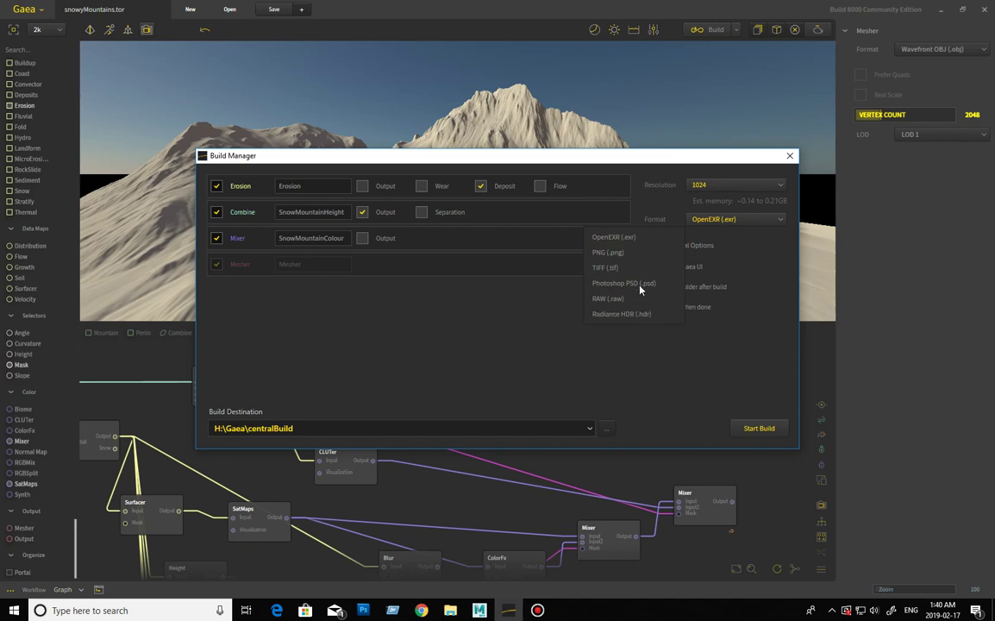
Step: Switch output format to PNG, exclude Erosion and Combine, and expand Additional Options
left_click(532, 352)
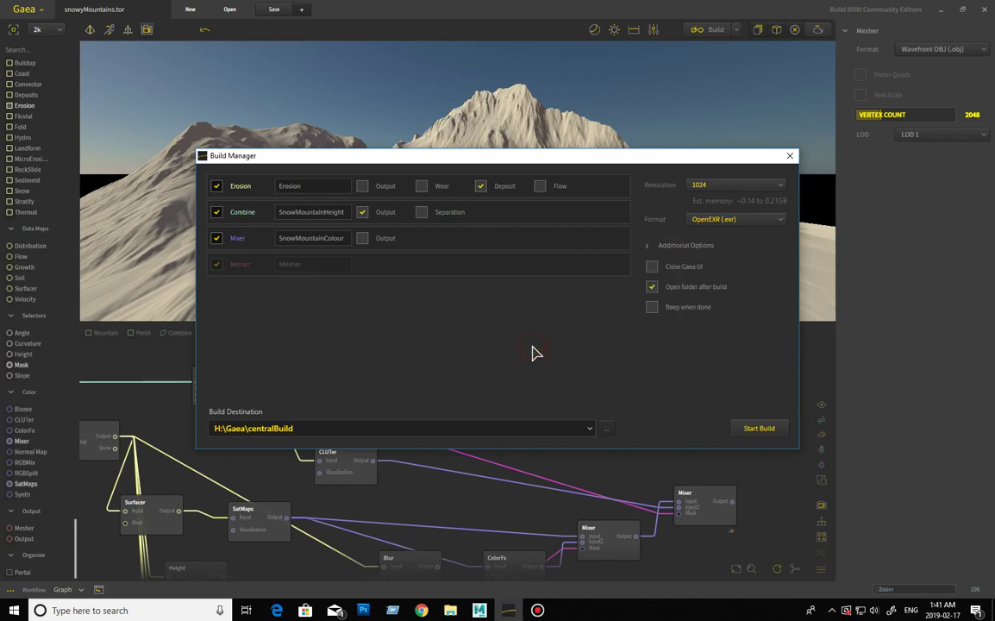
left_click(722, 221)
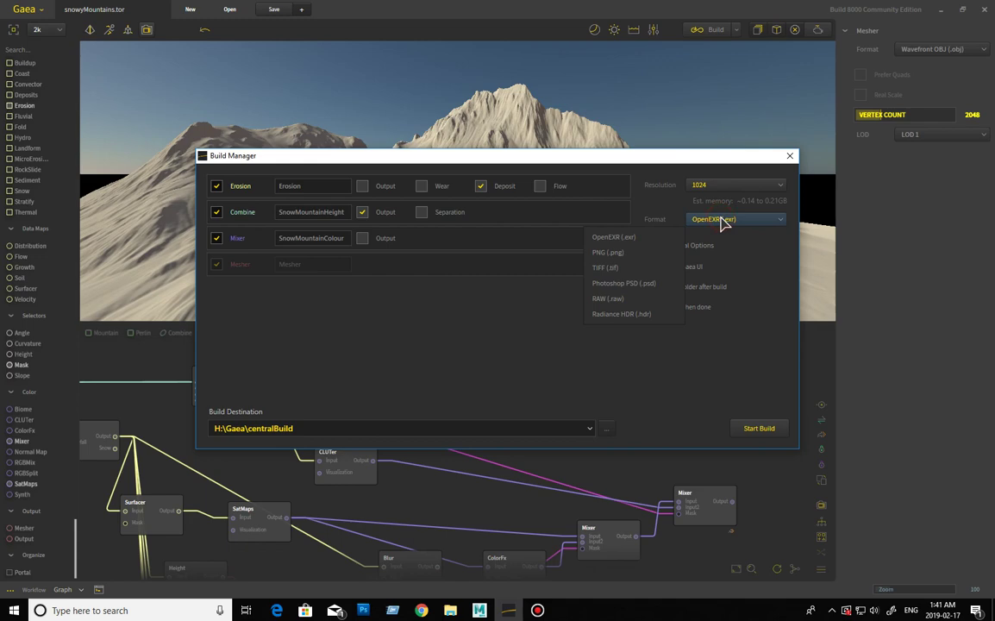
left_click(642, 253)
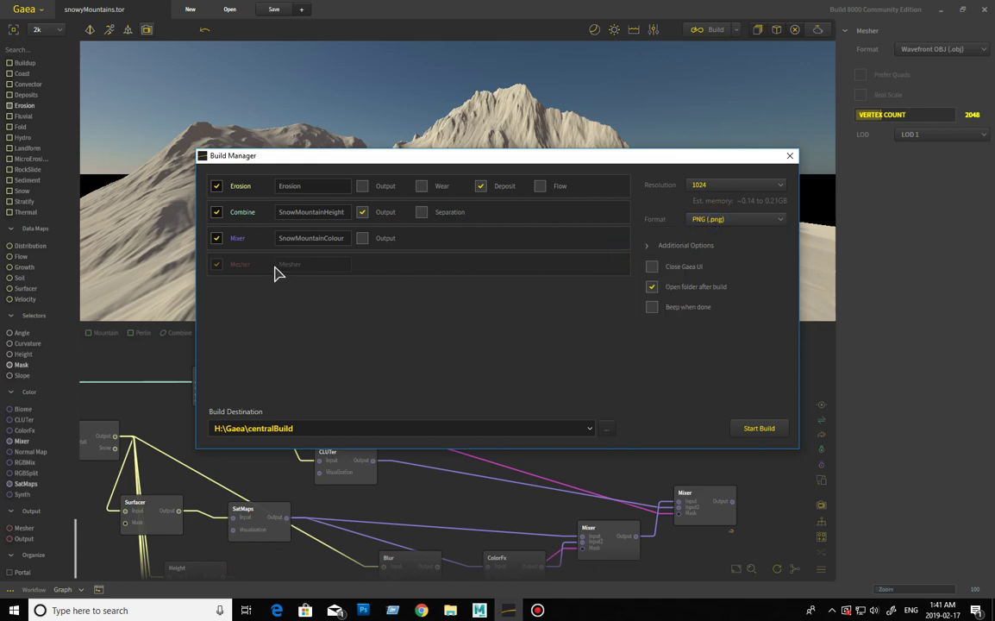
left_click(217, 213)
left_click(216, 186)
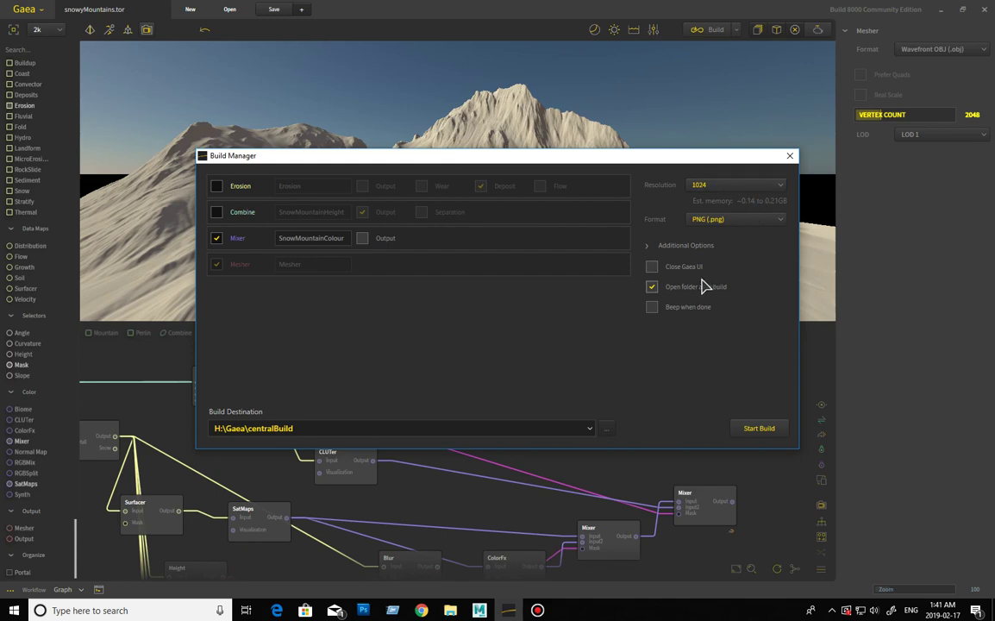
left_click(648, 246)
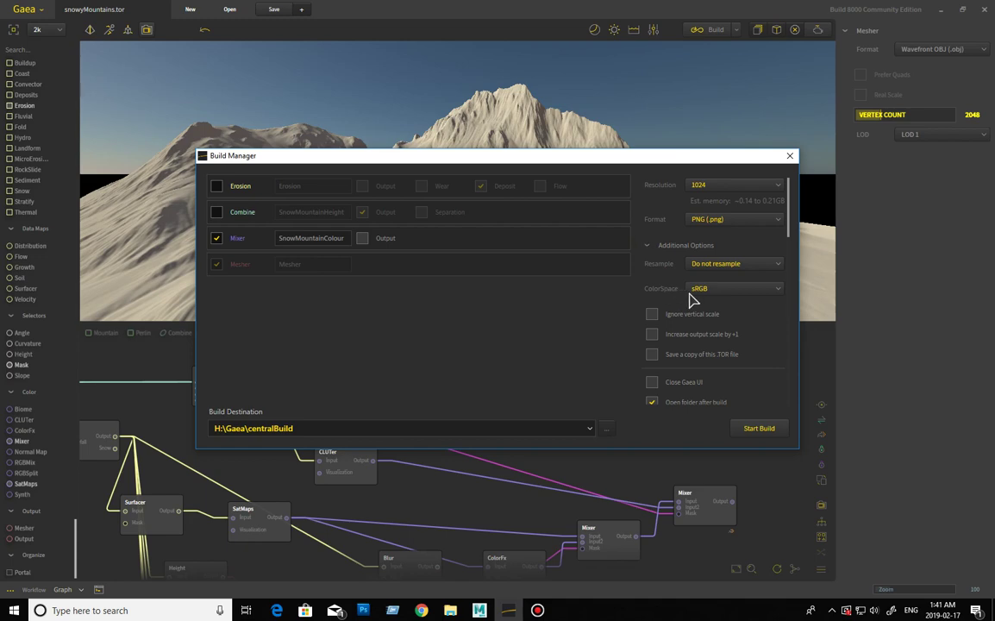
left_click(724, 264)
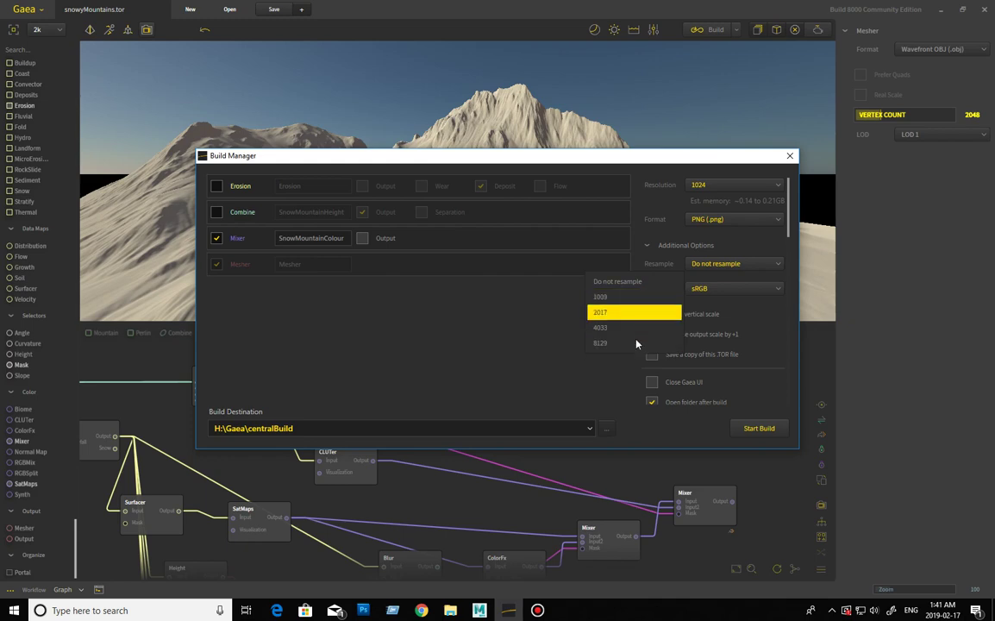
left_click(504, 349)
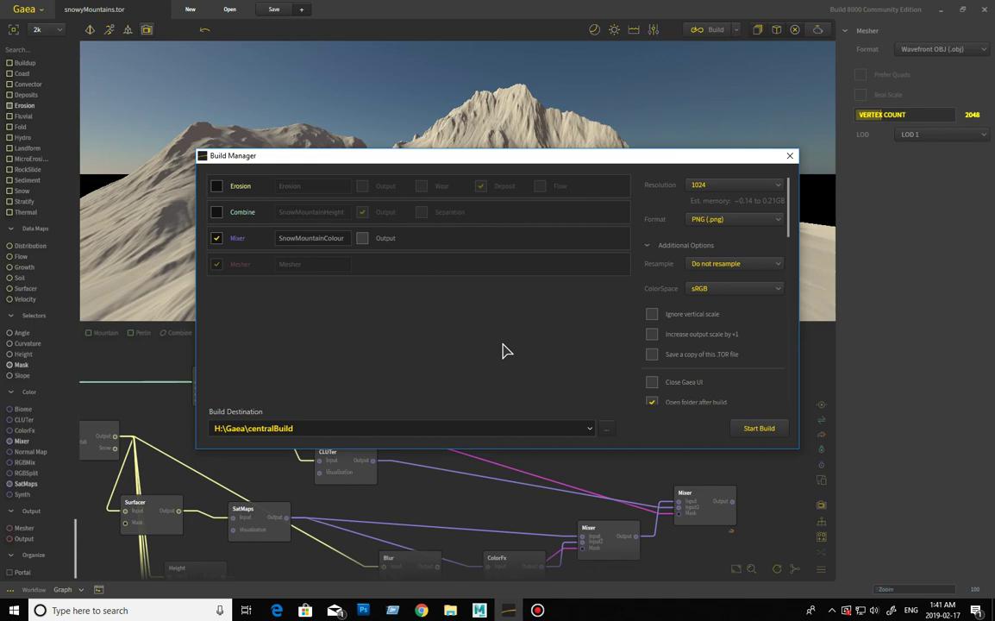
left_click(739, 293)
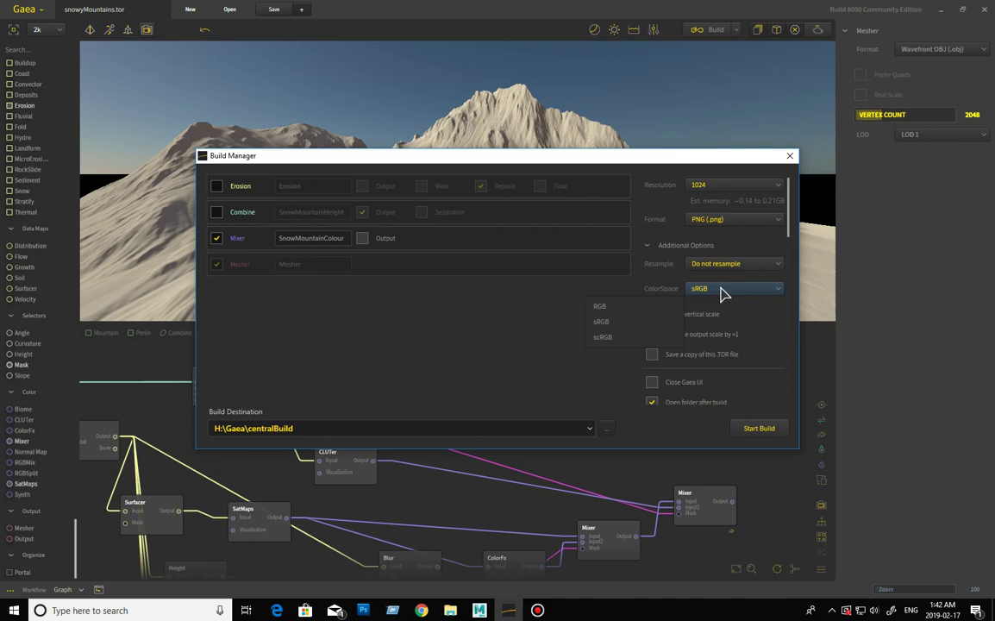
left_click(516, 307)
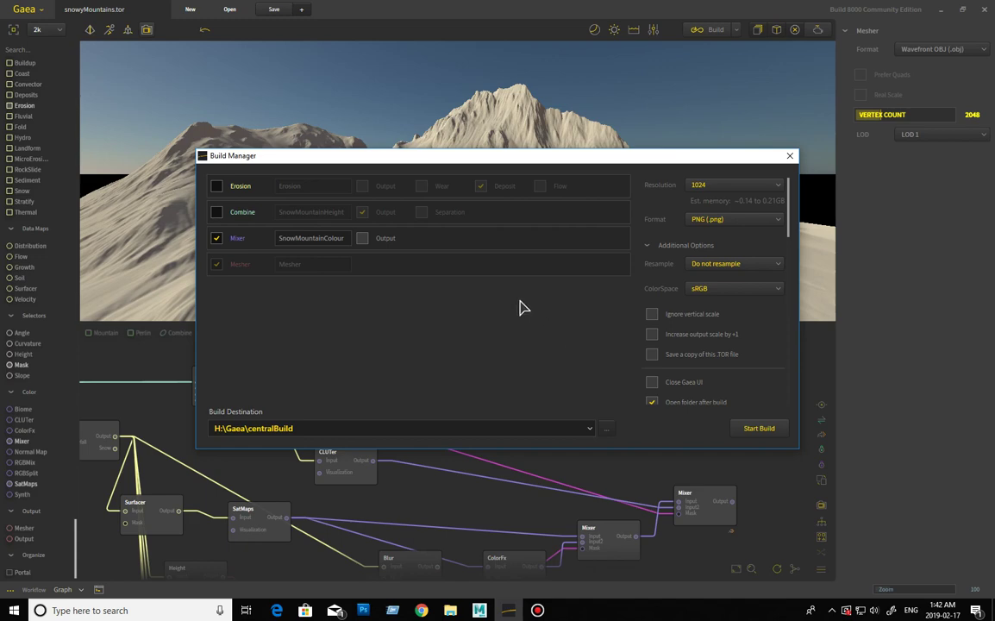
Step: Move the Build Manager lower and to the right to reveal the snowy mountain preview
left_click_drag(532, 155, 516, 365)
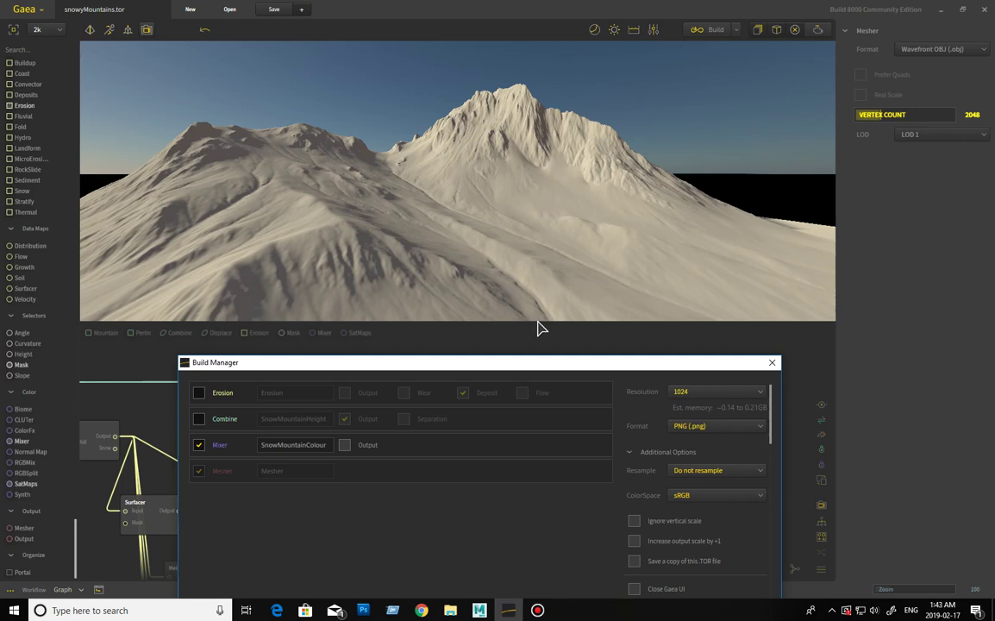
left_click_drag(550, 366, 548, 268)
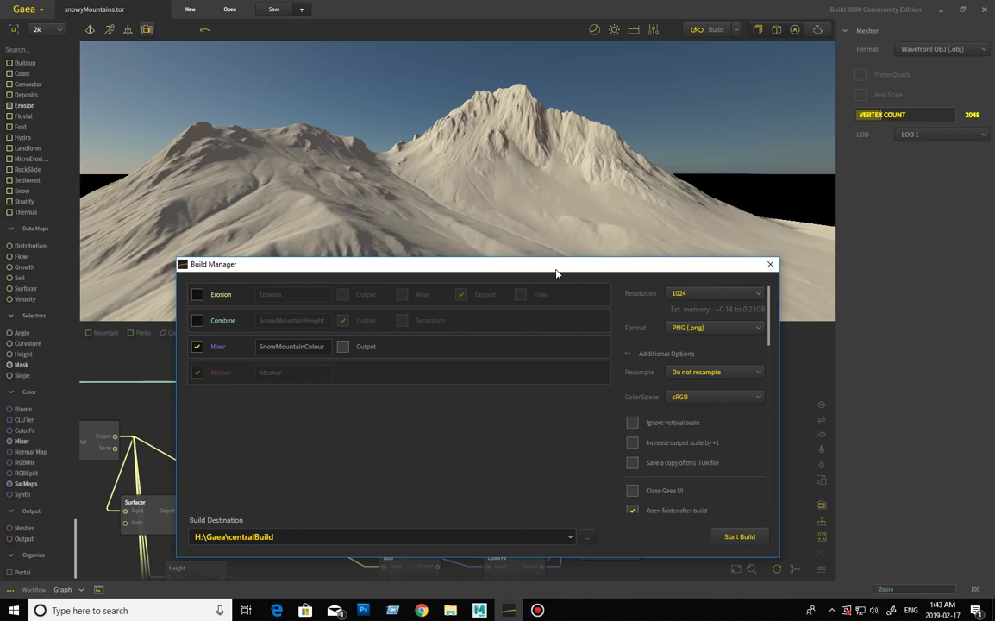
left_click_drag(543, 269, 647, 479)
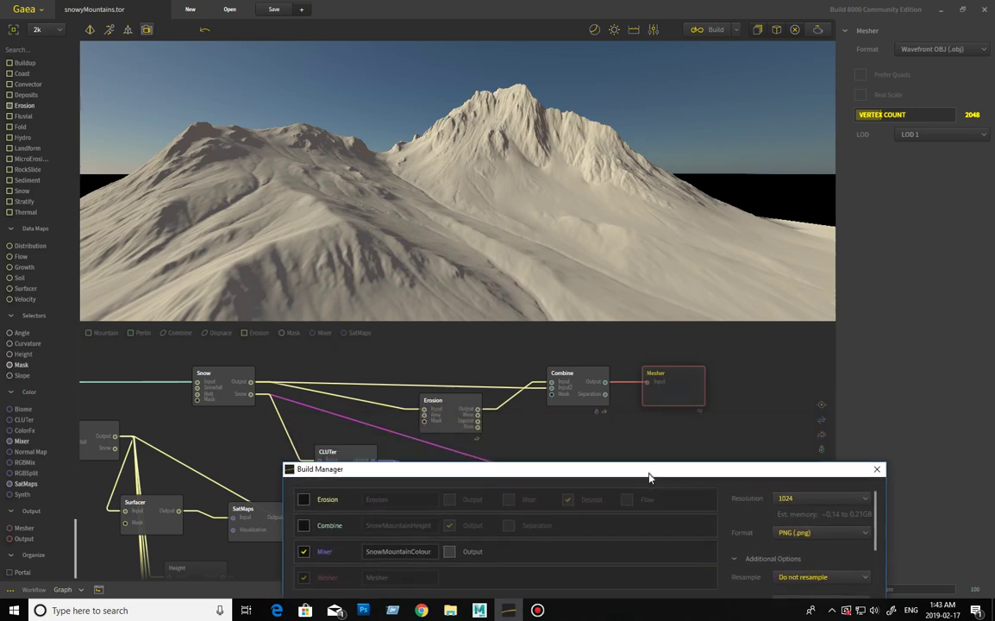
Step: Close the Build Manager, scroll up the node list, and reopen the Build Manager
left_click(877, 470)
scroll(54, 207, "up", 5)
scroll(54, 207, "up", 6)
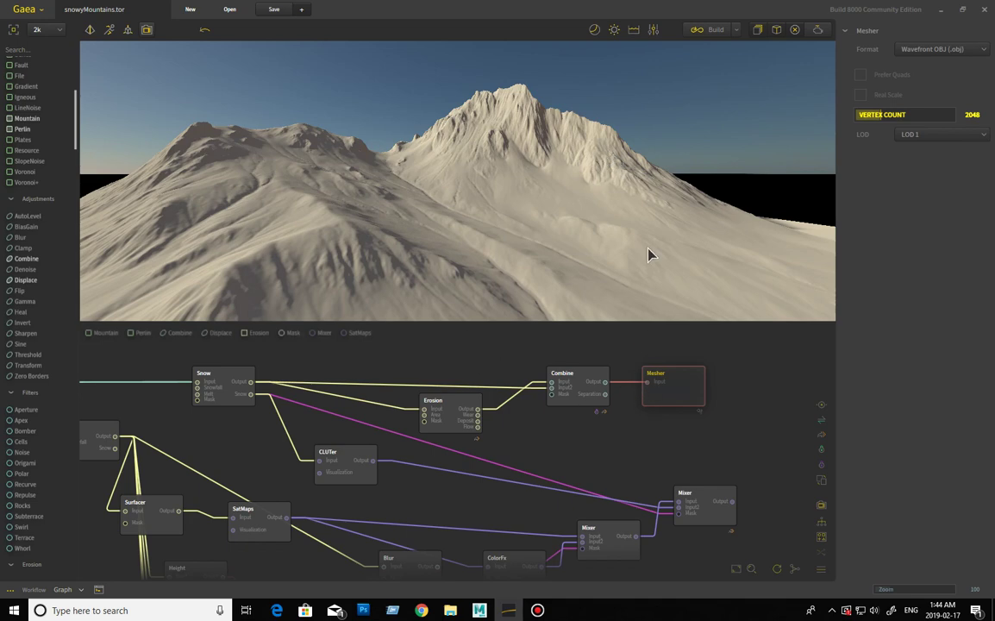
left_click(716, 29)
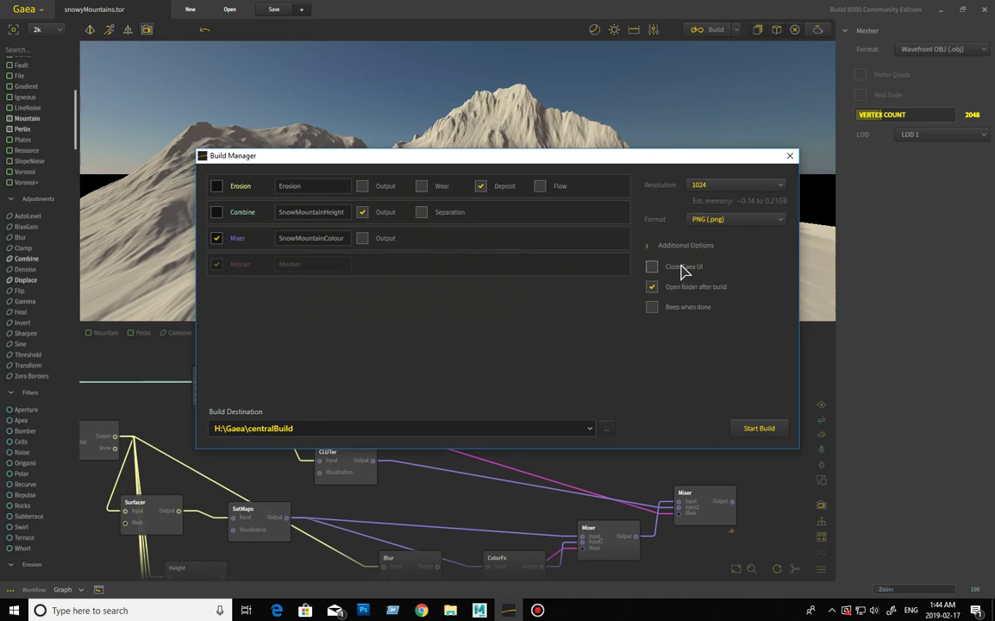
left_click(687, 245)
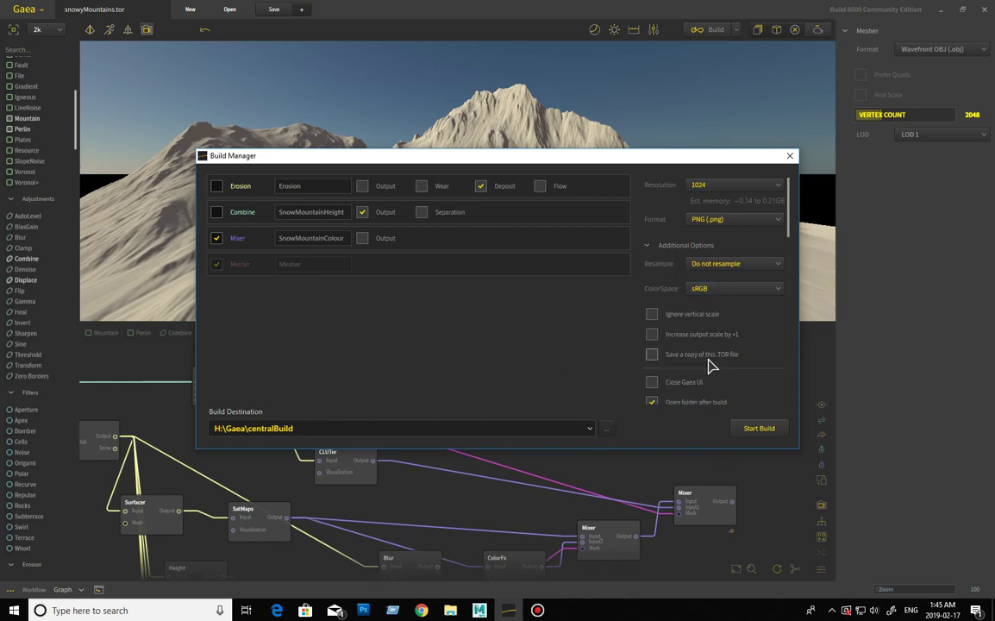
left_click(648, 245)
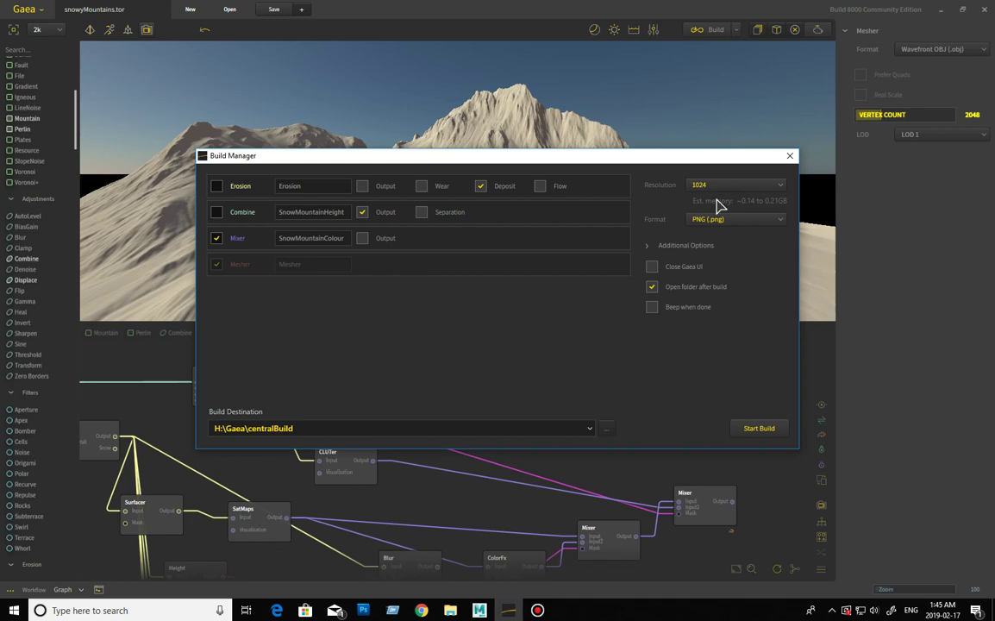
Step: Close the Build Manager and review the BUILD preferences (2048, OpenEXR) without changing them
left_click(788, 156)
left_click(36, 10)
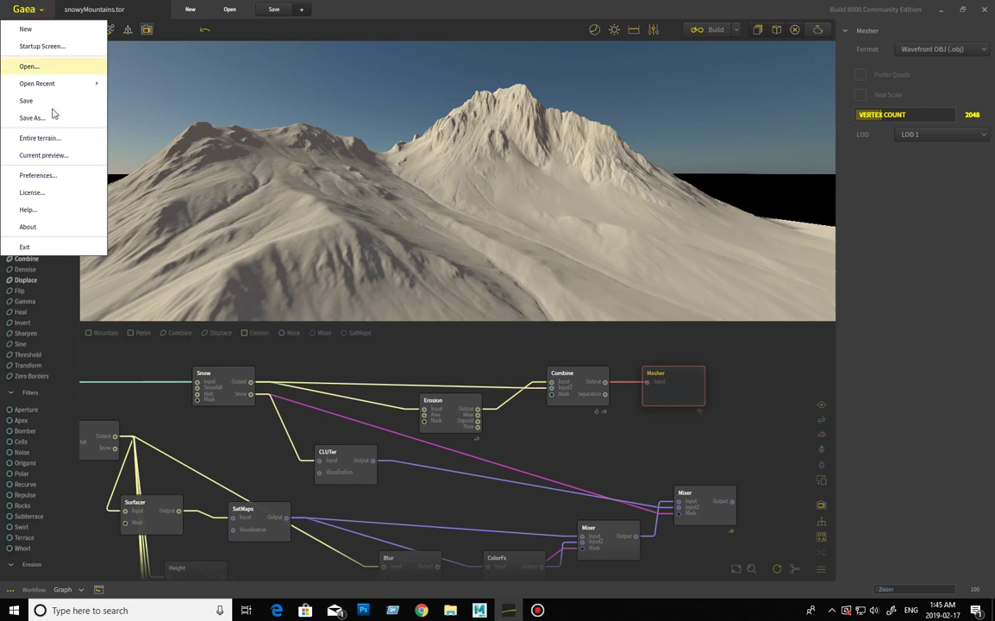
left_click(66, 182)
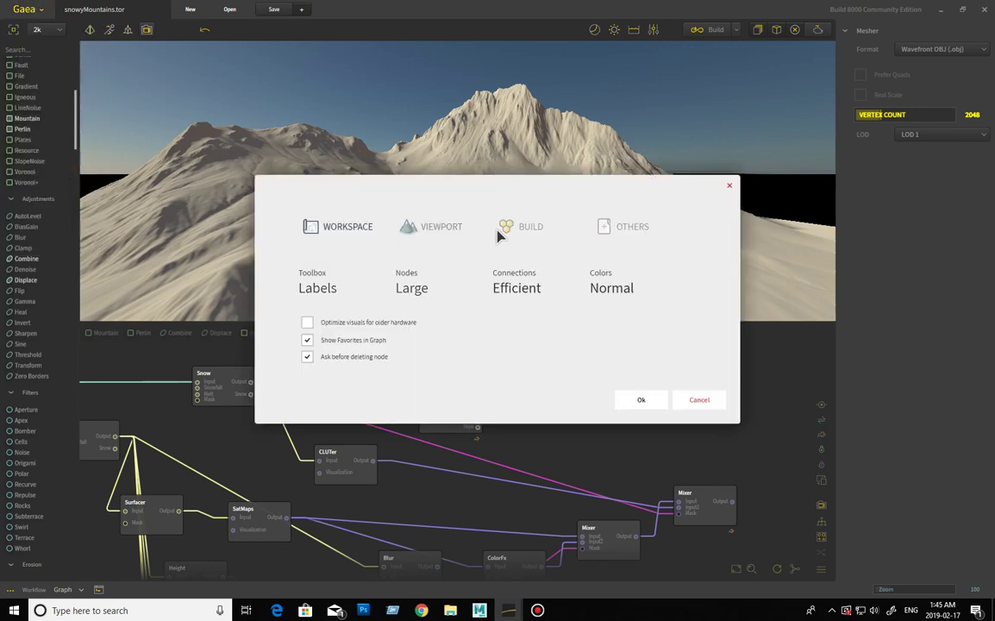
left_click(526, 227)
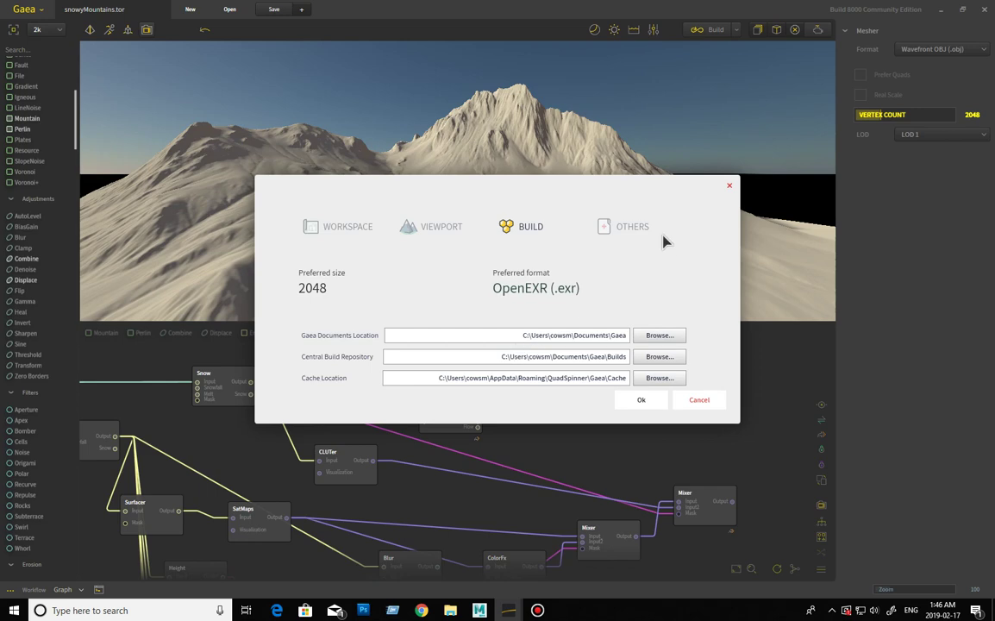
left_click(728, 186)
Step: In Build Manager, build Combine's output as a 1024 PNG into H:\Gaea\centralBuild, opening the folder afterwards
left_click(710, 31)
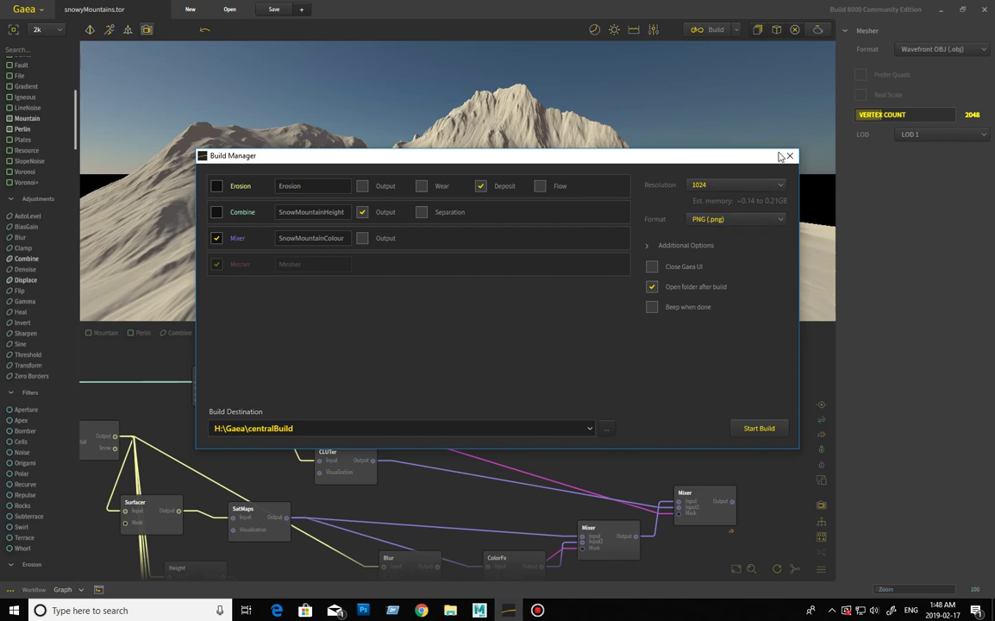
left_click(791, 155)
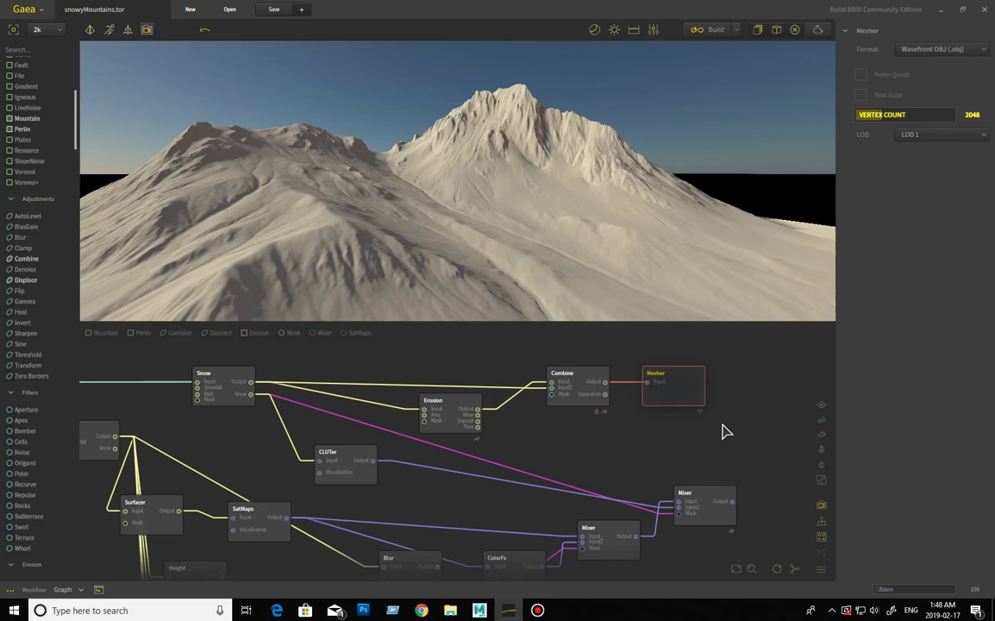
Step: Select the Mixer node to preview its textured terrain with rocky slopes and snow
left_click(705, 501)
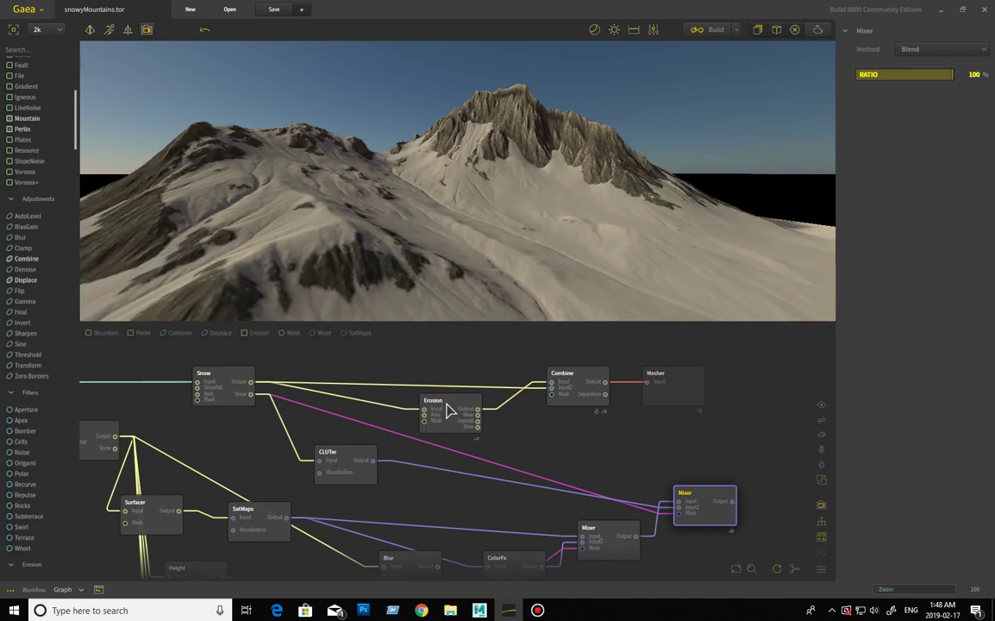
mouse_move(465, 420)
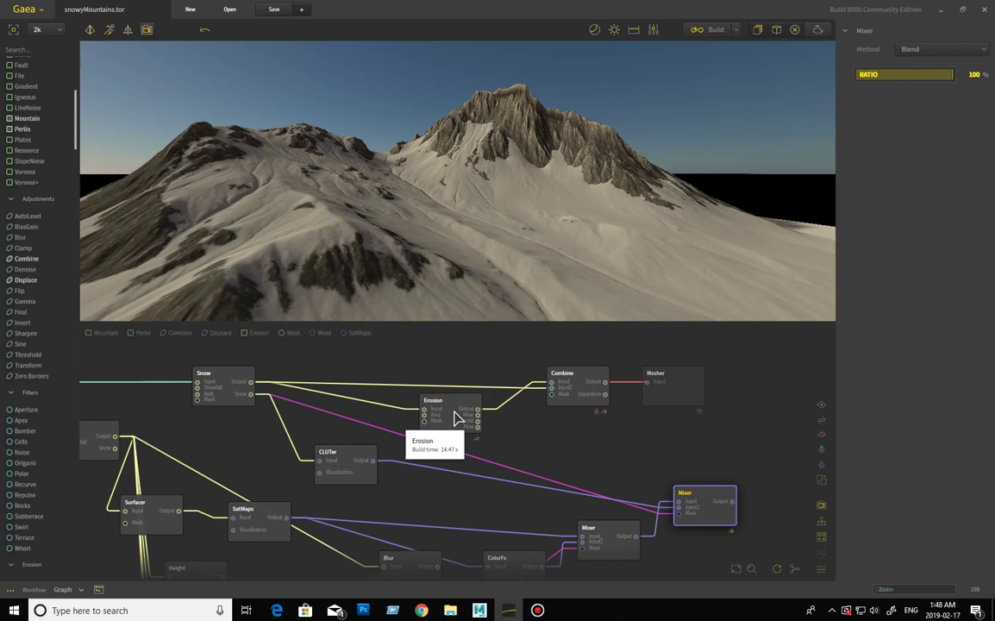